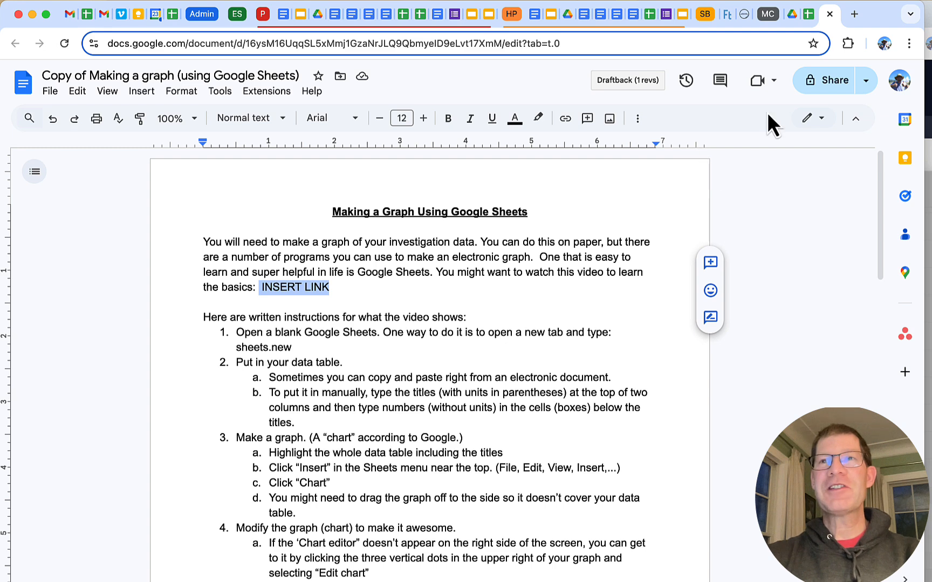
- Create a blank Google Sheets spreadsheet in a new browser tab using the address sheets.new
click(855, 15)
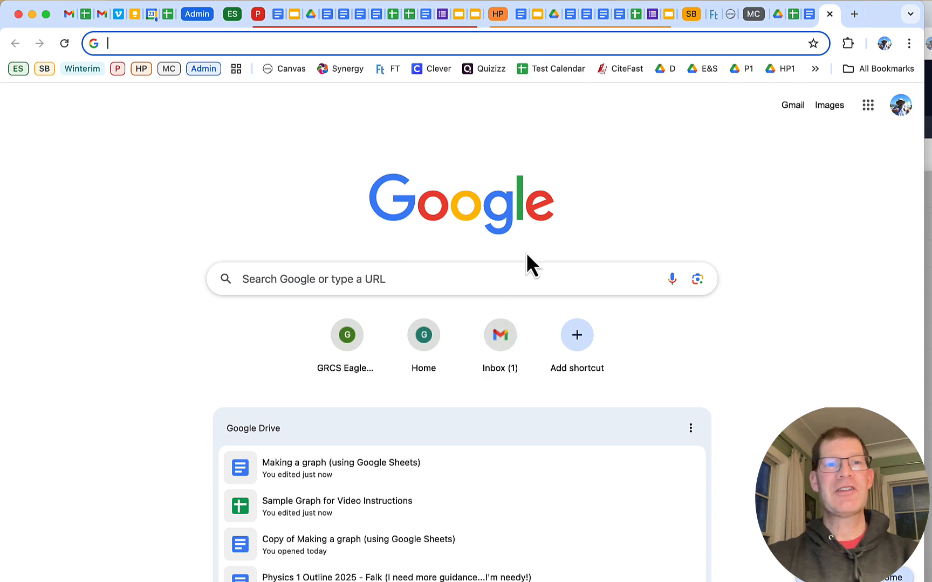
text(sheets.new)
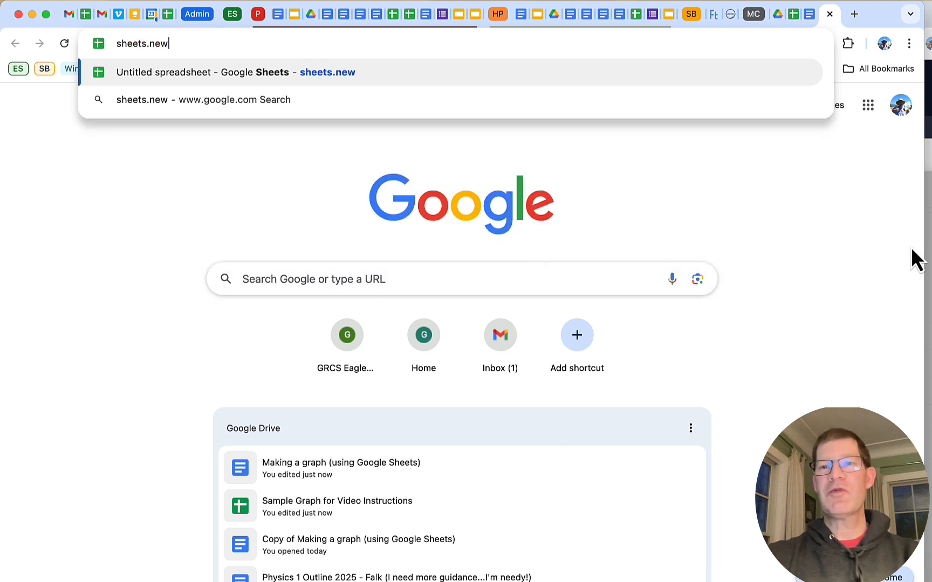
key(Return)
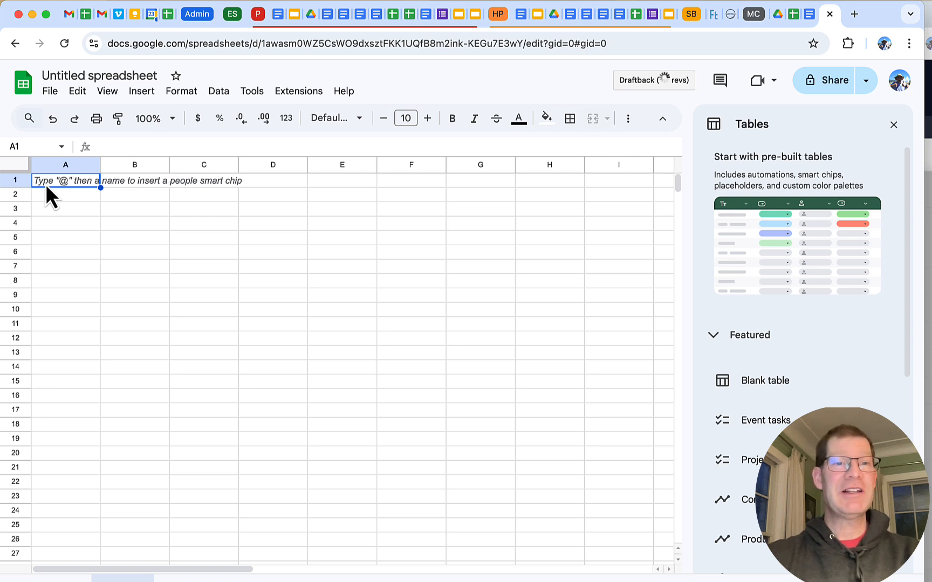
drag(45, 185, 147, 351)
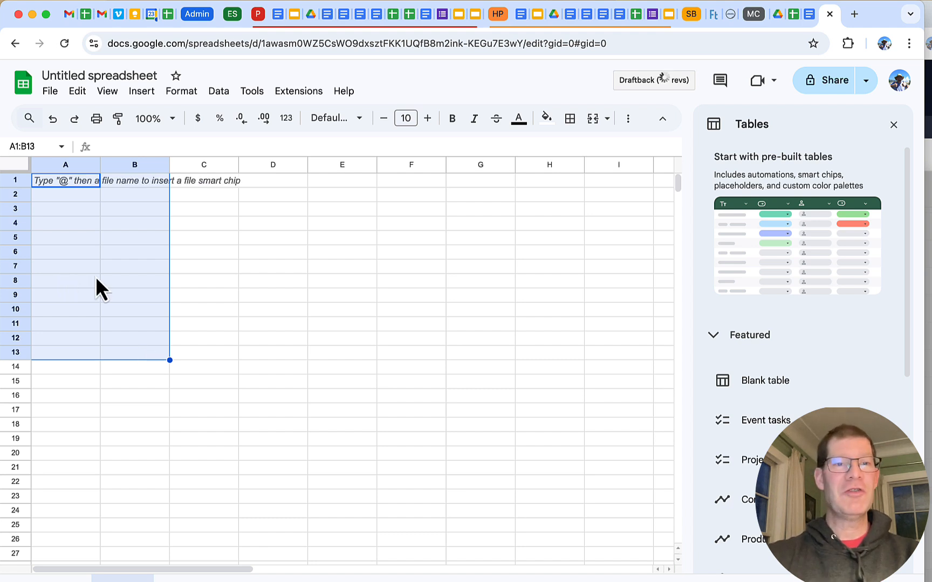
click(271, 366)
click(66, 180)
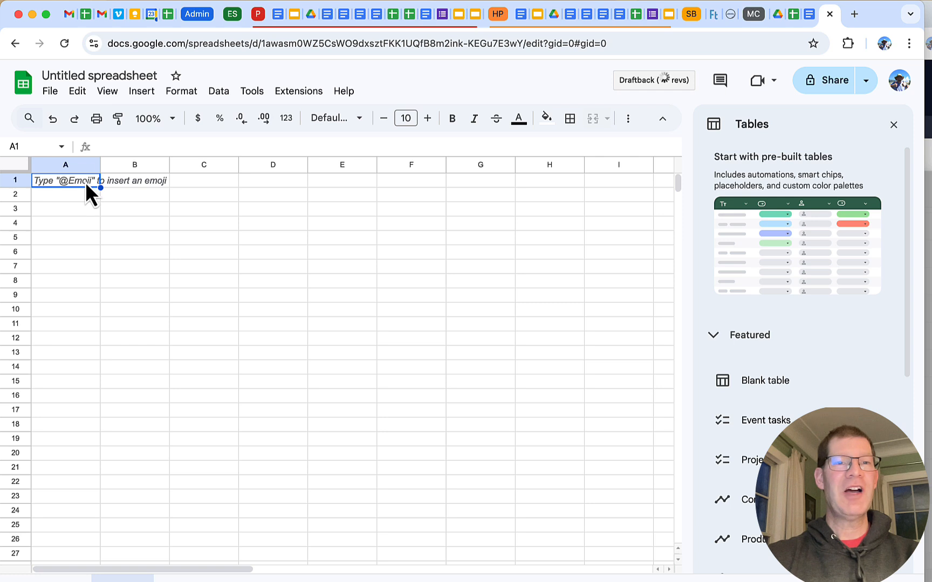
double_click(85, 182)
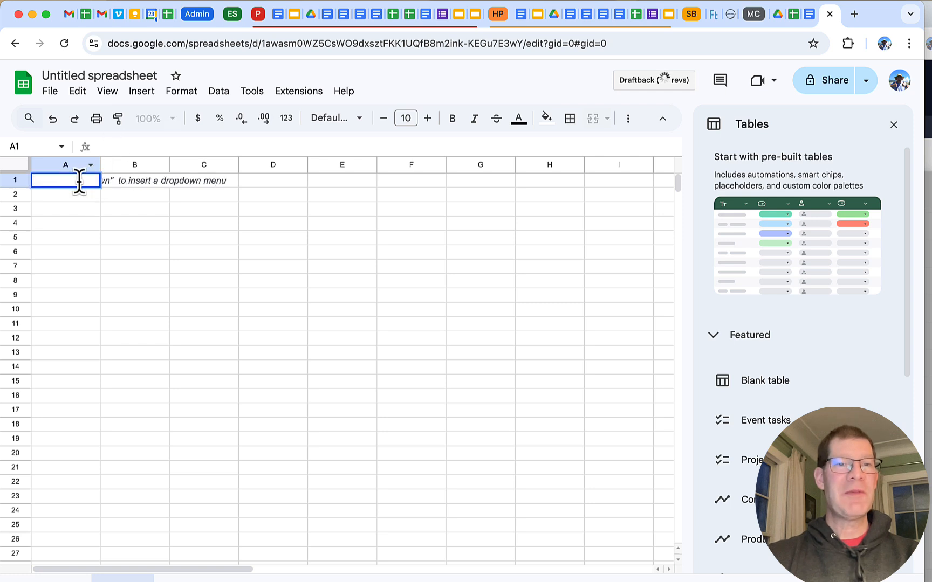
click(209, 284)
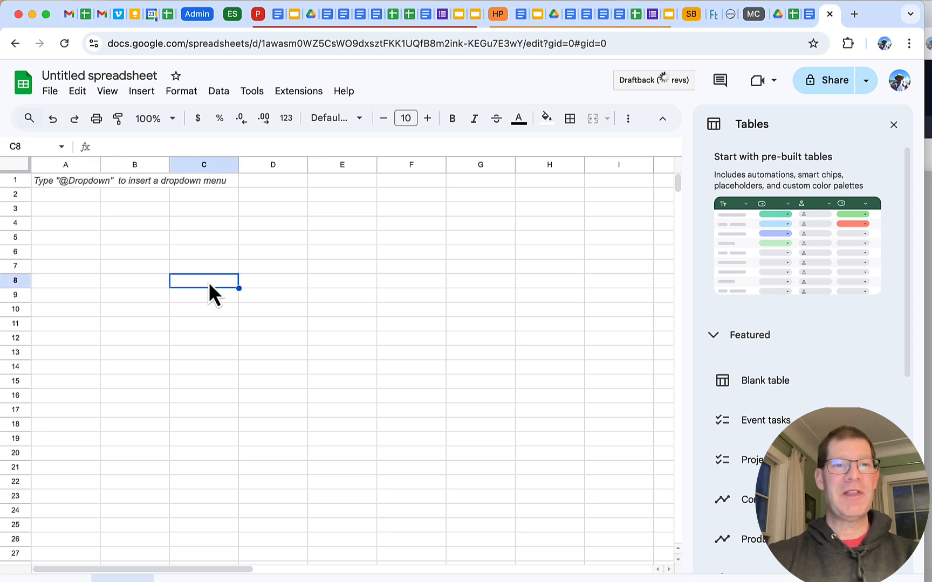
- Paste the copied chart with cell A1 selected, and delete it from the sheet
click(75, 184)
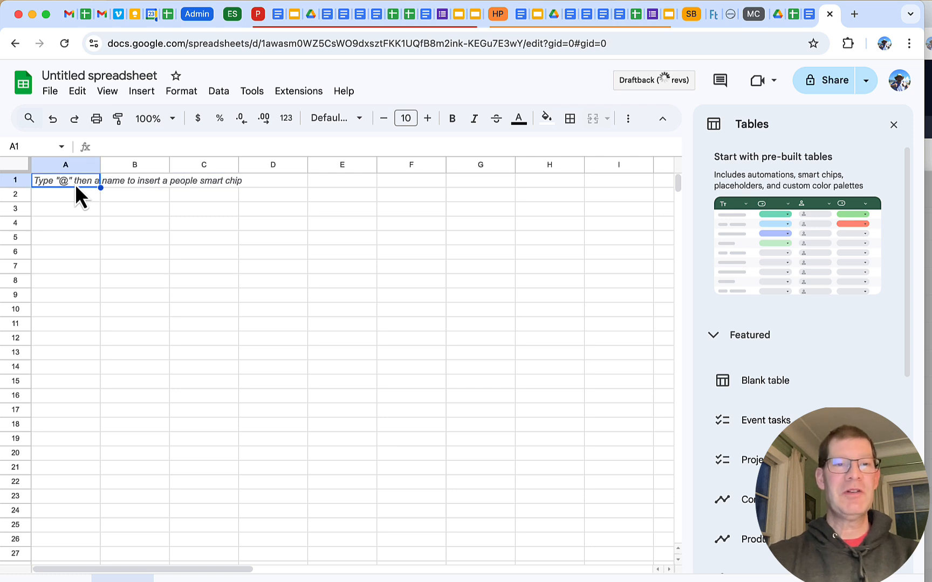
key(super+v)
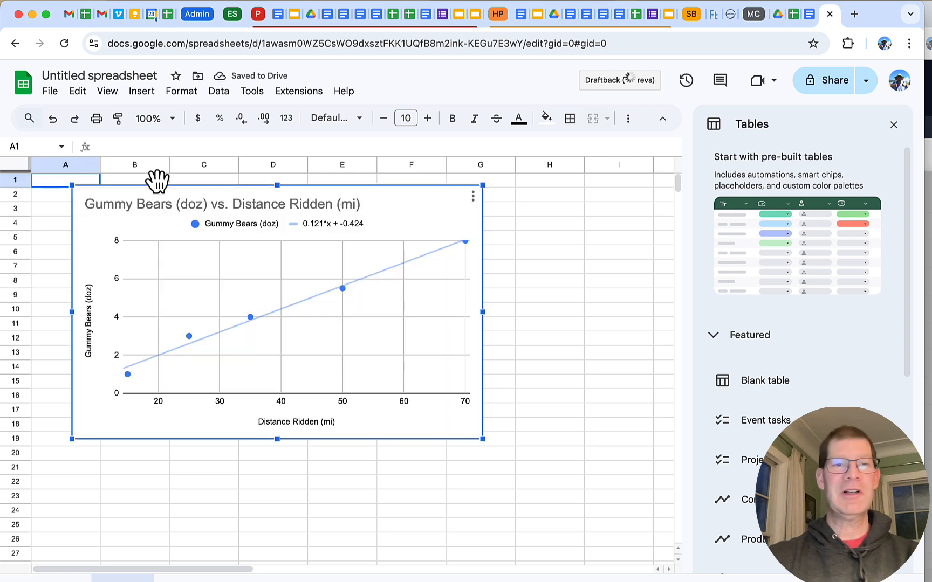
key(BackSpace)
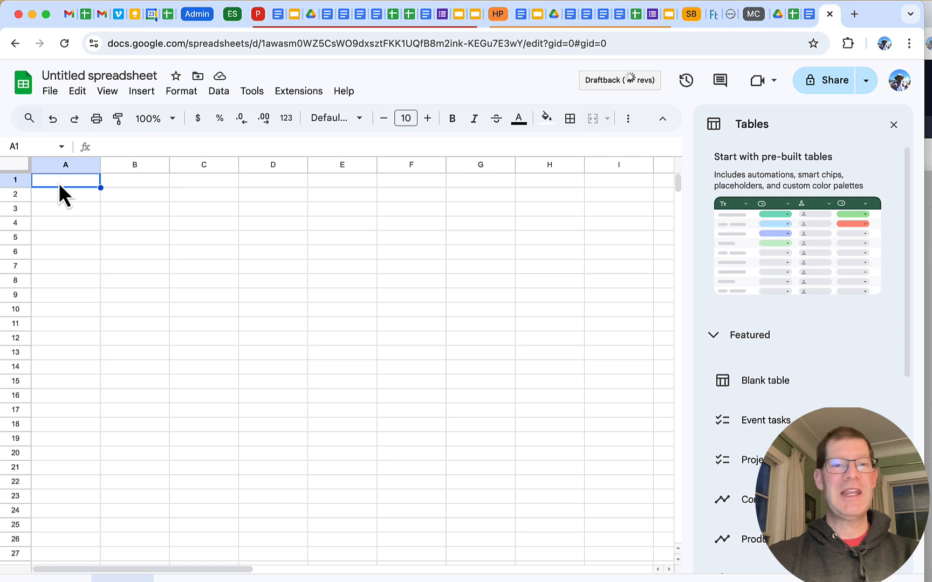
text(Miles)
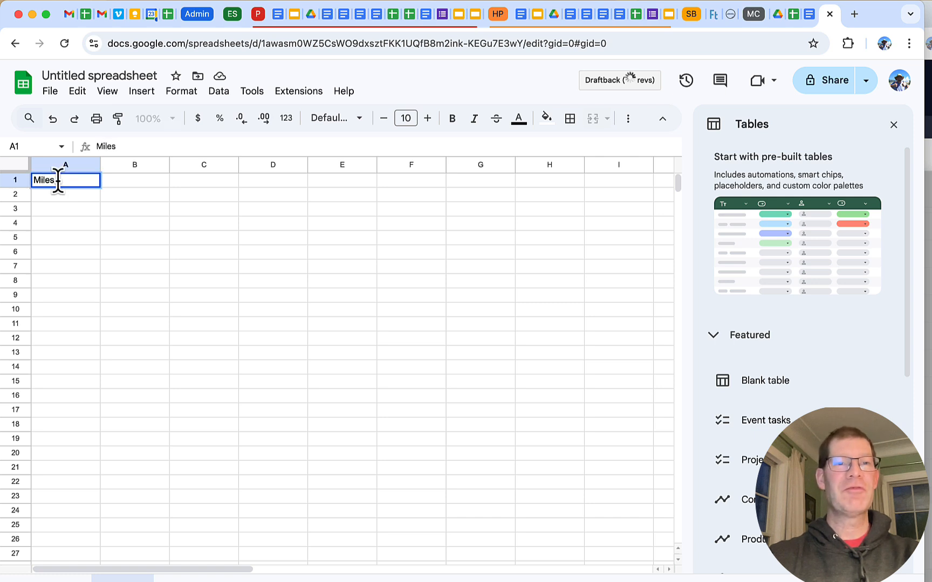
text( Ridden)
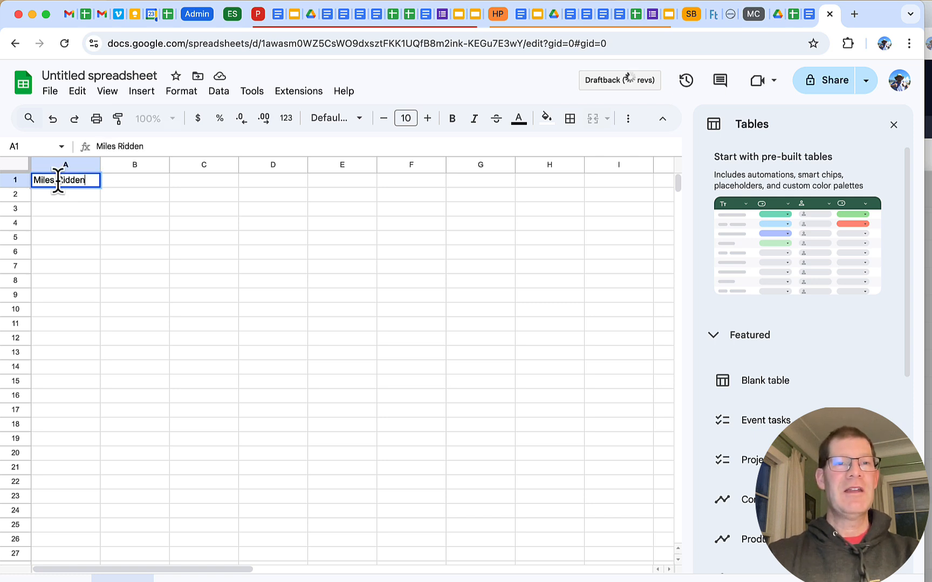
key(BackSpace)
key(BackSpace)
key(BackSpace)
key(BackSpace)
key(BackSpace)
key(BackSpace)
key(BackSpace)
key(BackSpace)
key(BackSpace)
key(BackSpace)
key(BackSpace)
key(BackSpace)
text(Di)
key(BackSpace)
key(BackSpace)
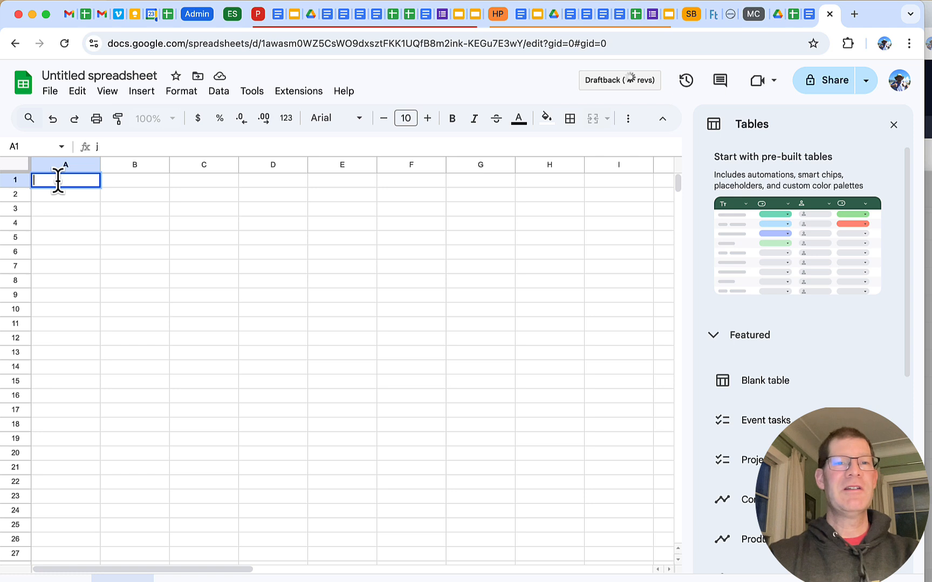
- Enter the column header "Distance Ridden (mi)" in cell A1
text(Distance Ridde)
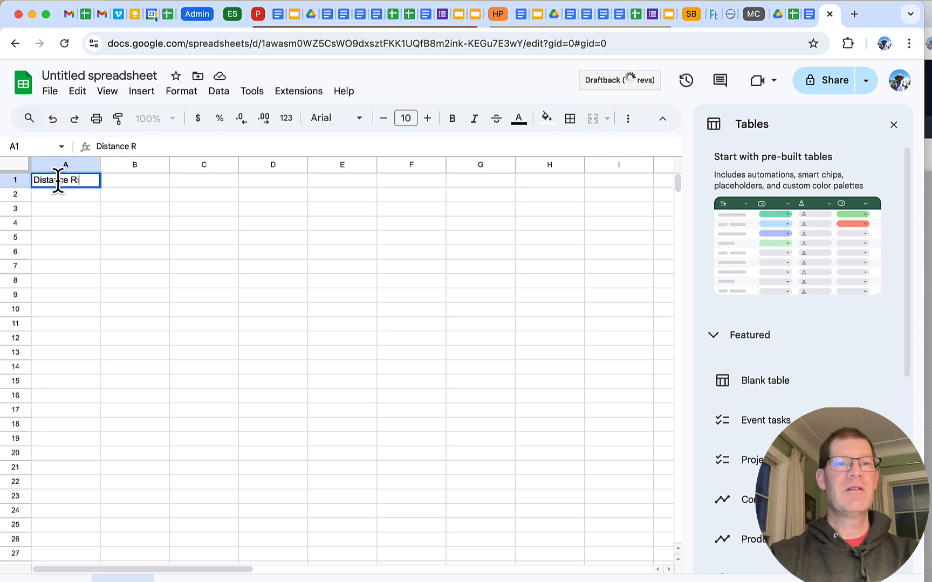
text(n (m)
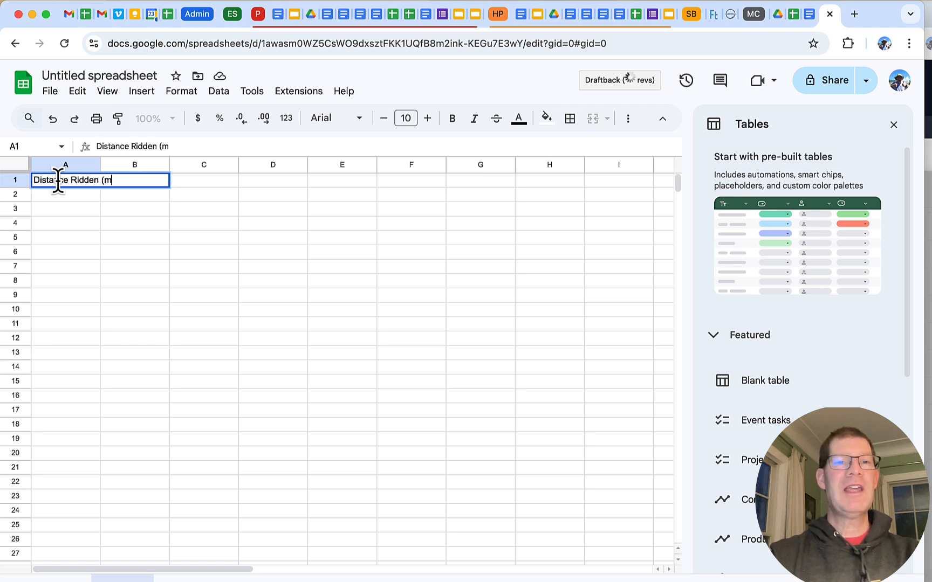
text(i))
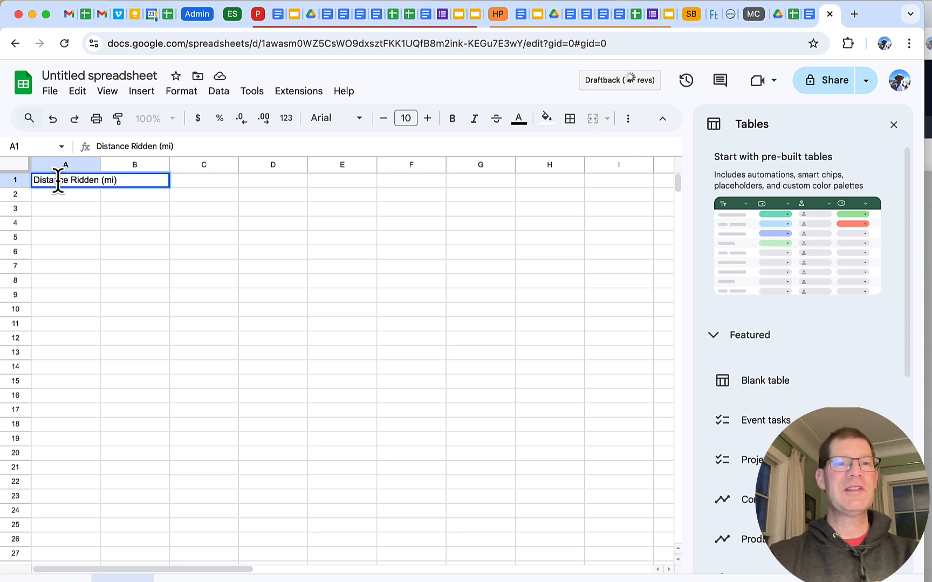
key(Return)
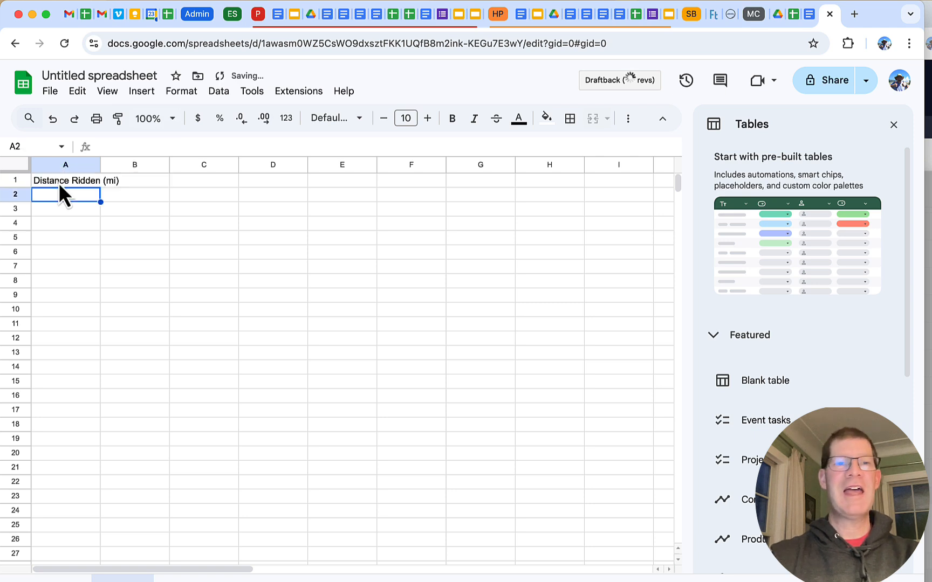
- Enter the column header "Gummy Bears Eaten (doz)" in cell B1
click(140, 179)
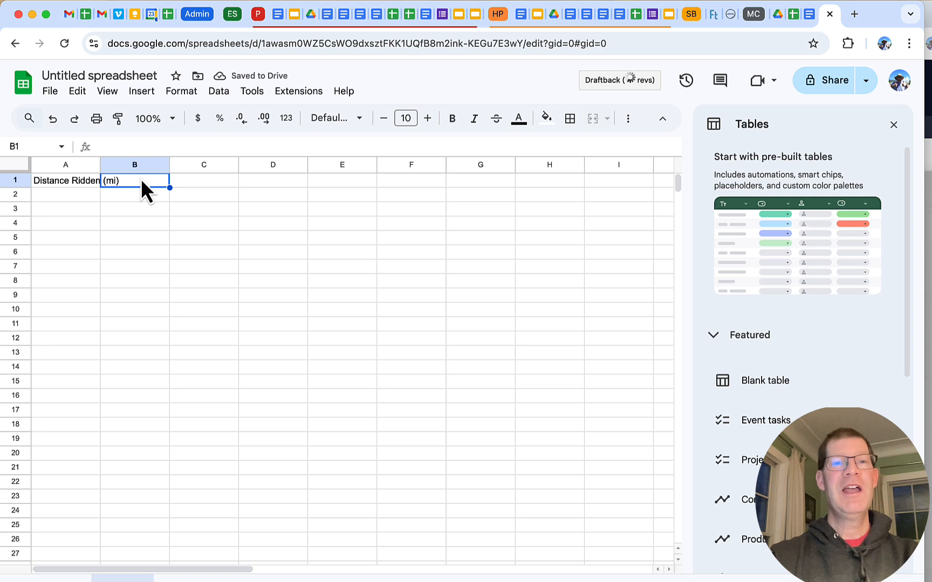
text(Gum)
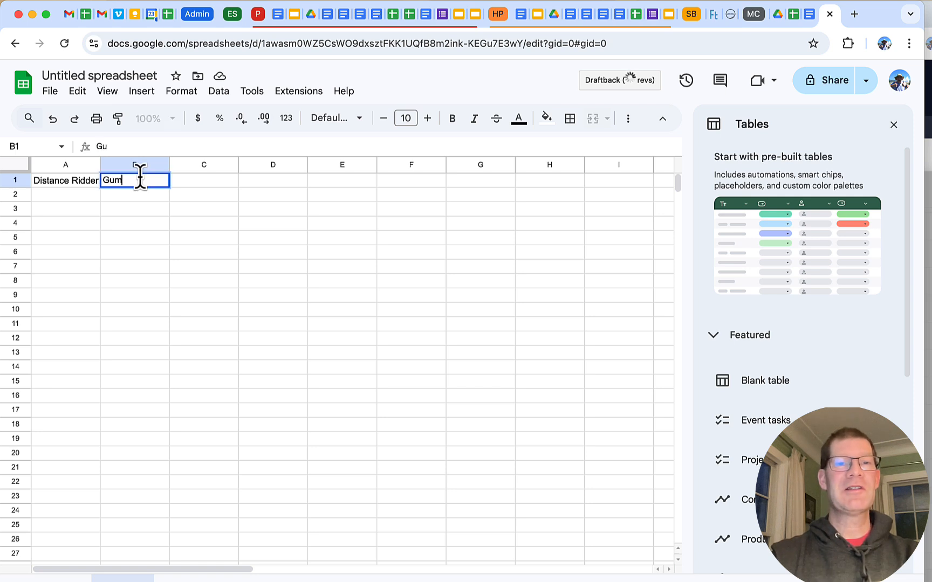
text(m)
key(BackSpace)
key(BackSpace)
key(BackSpace)
key(BackSpace)
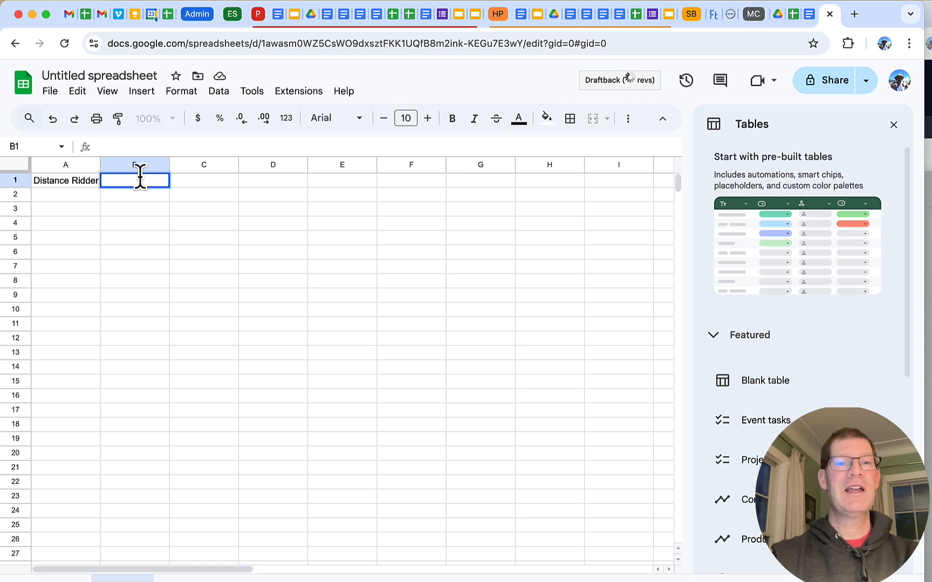
text(Gummy)
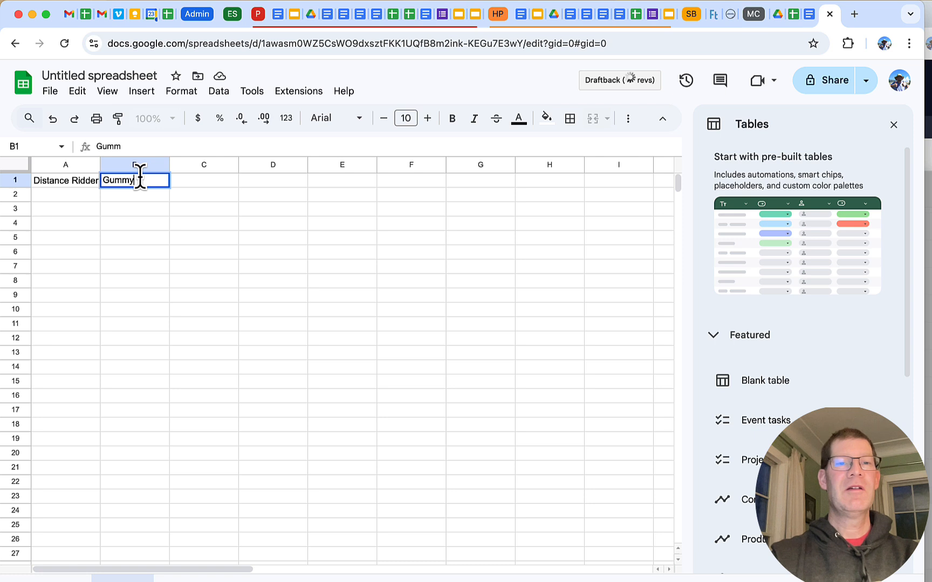
text( Bears E)
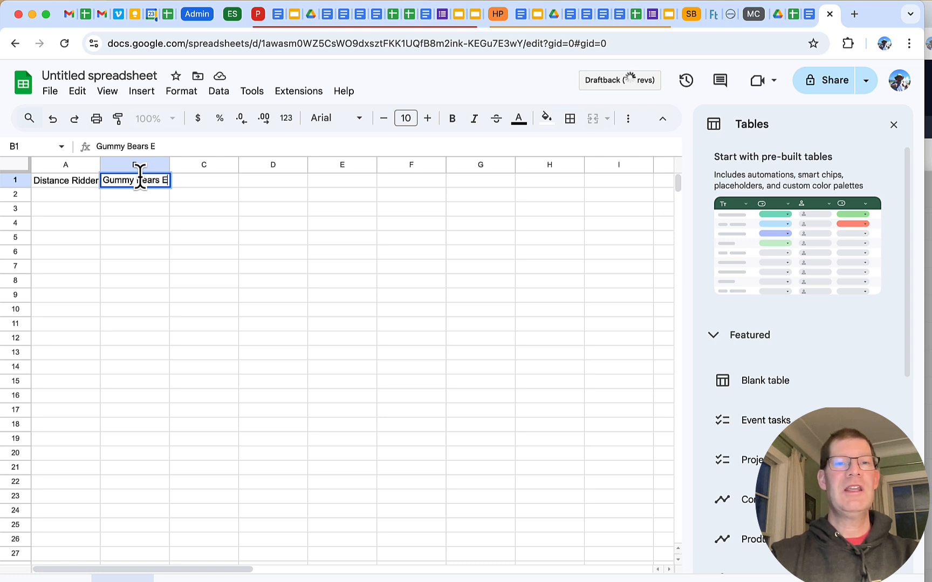
text(aten (doz))
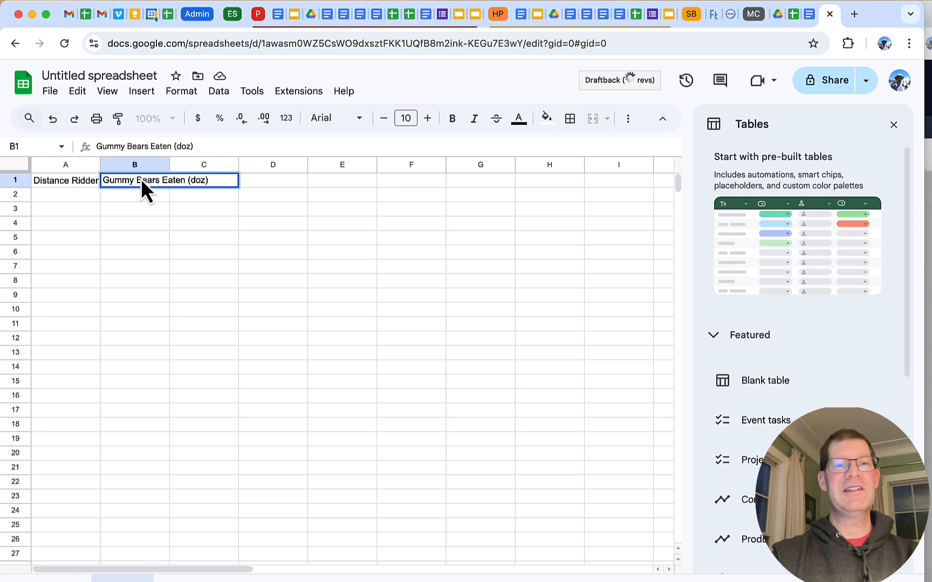
key(Return)
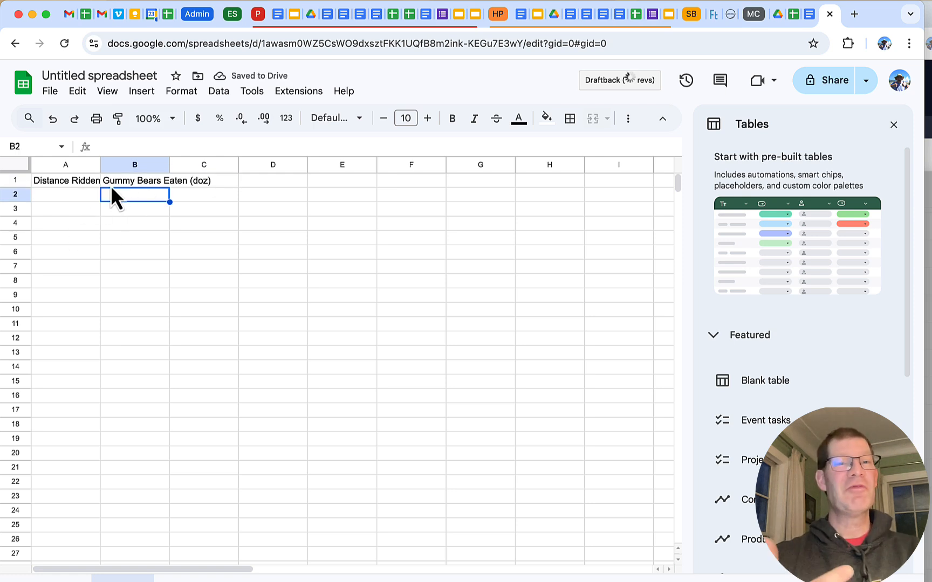
- Try widening columns A and B, and fit column A closely to its header text
drag(101, 162, 172, 155)
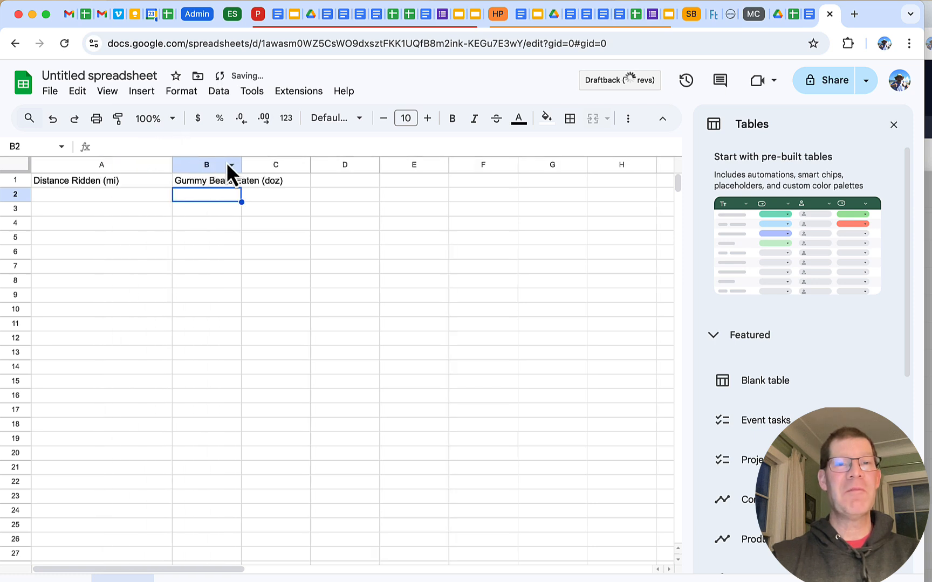
mouse_move(239, 160)
mouse_down()
mouse_move(307, 163)
mouse_move(247, 164)
mouse_up()
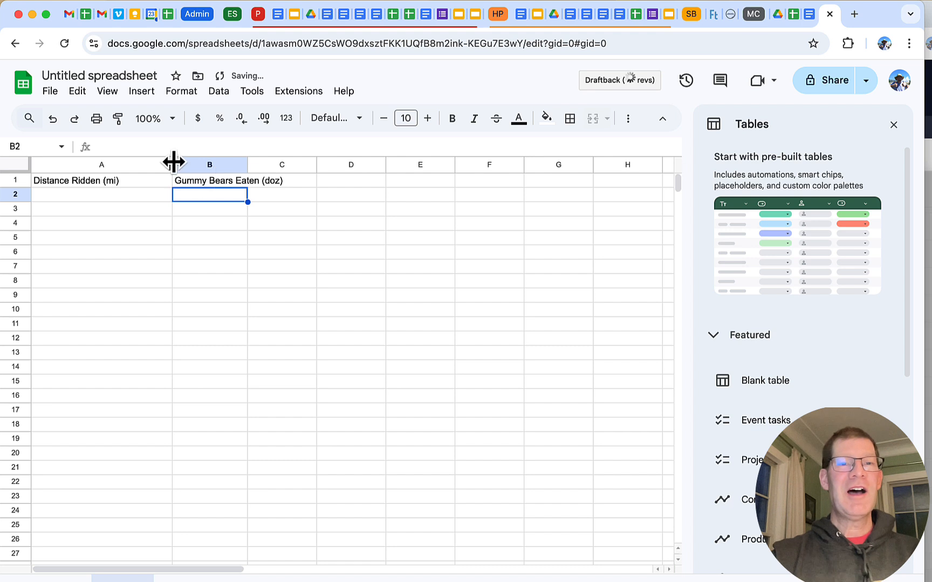
drag(172, 163, 123, 161)
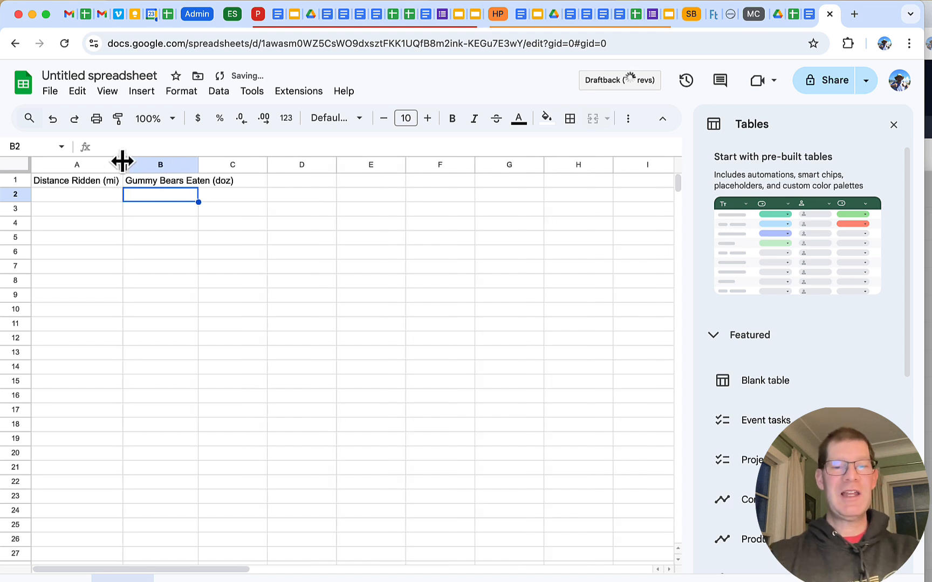
- Undo the width changes made to columns A and B
key(ctrl+z)
key(super+z)
key(super+z)
key(super+z)
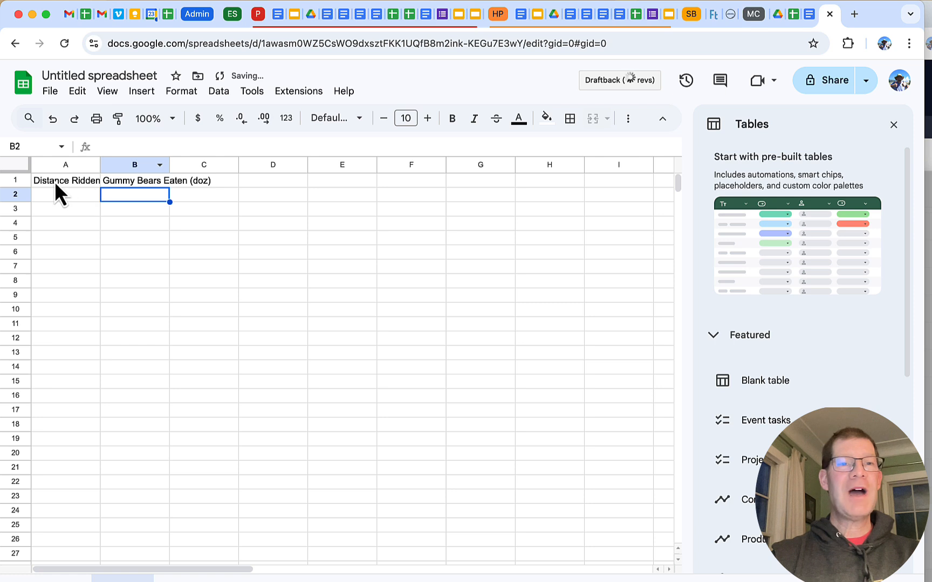
- Set text wrapping to Wrap for the two header cells A1:B1
drag(46, 182, 145, 183)
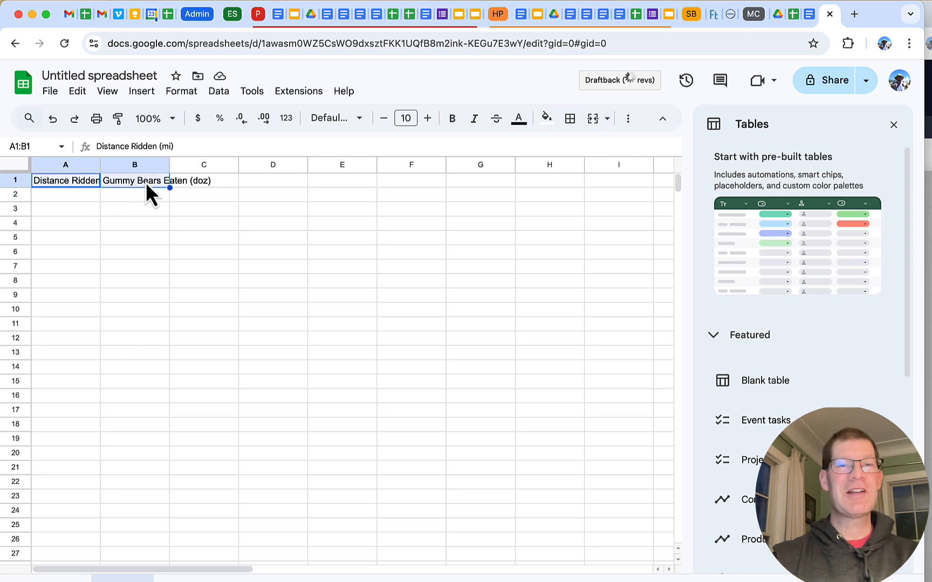
click(15, 166)
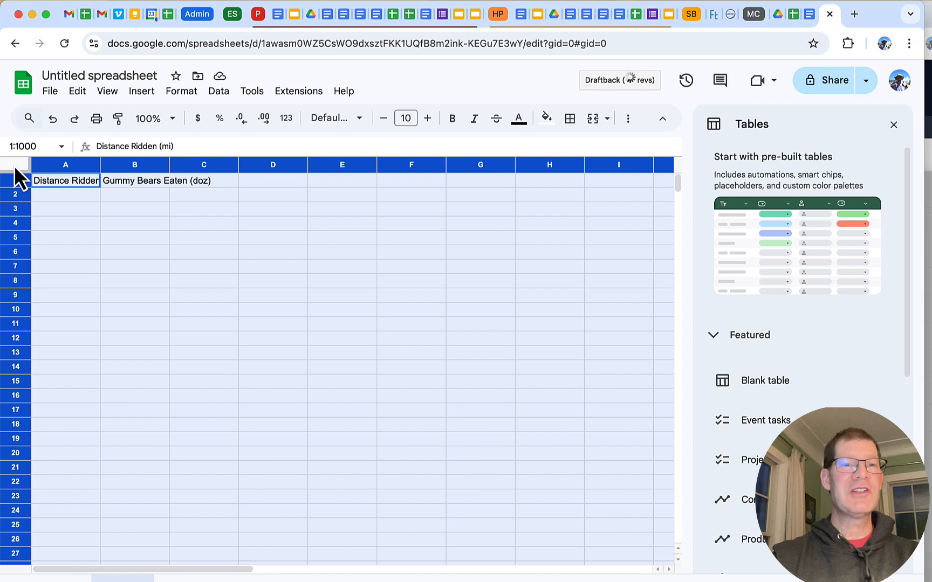
click(46, 195)
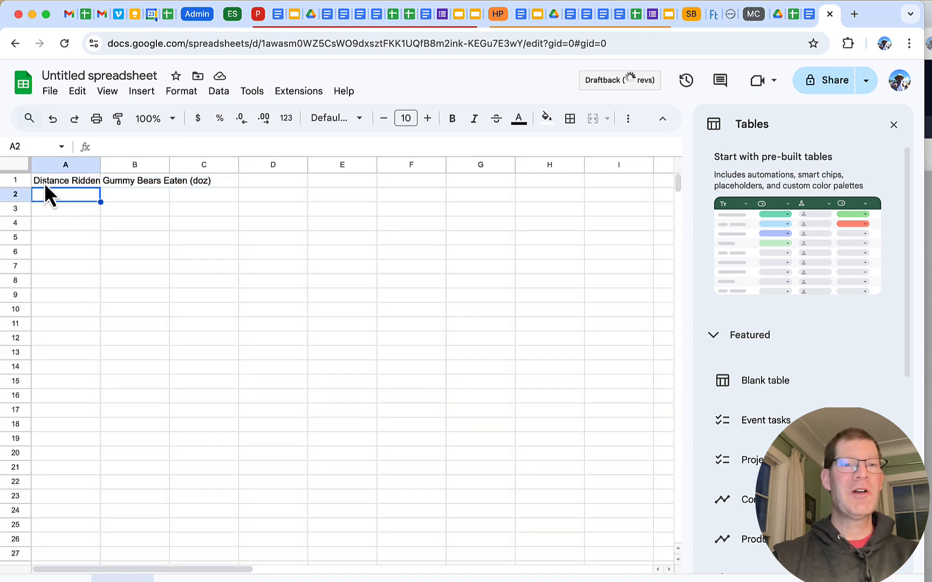
drag(44, 183, 125, 185)
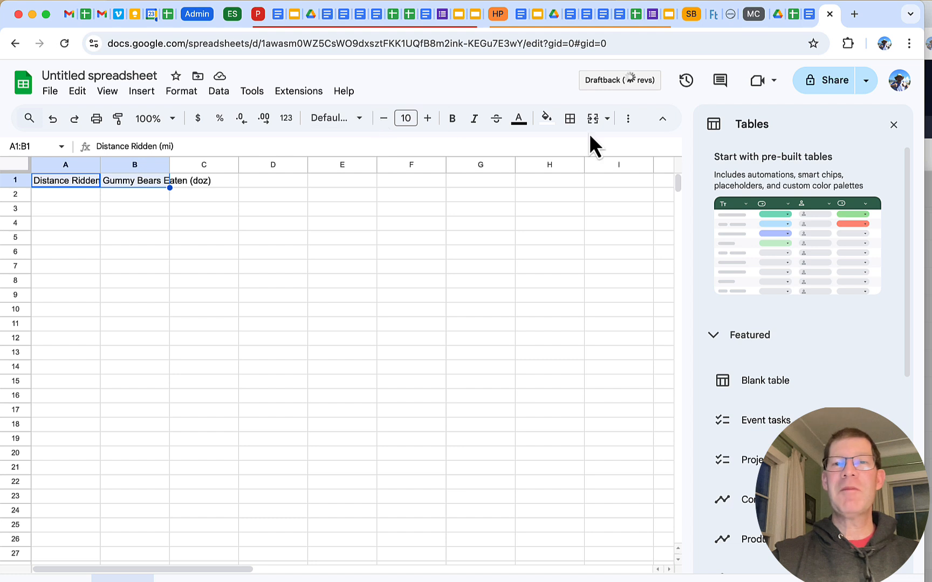
click(629, 120)
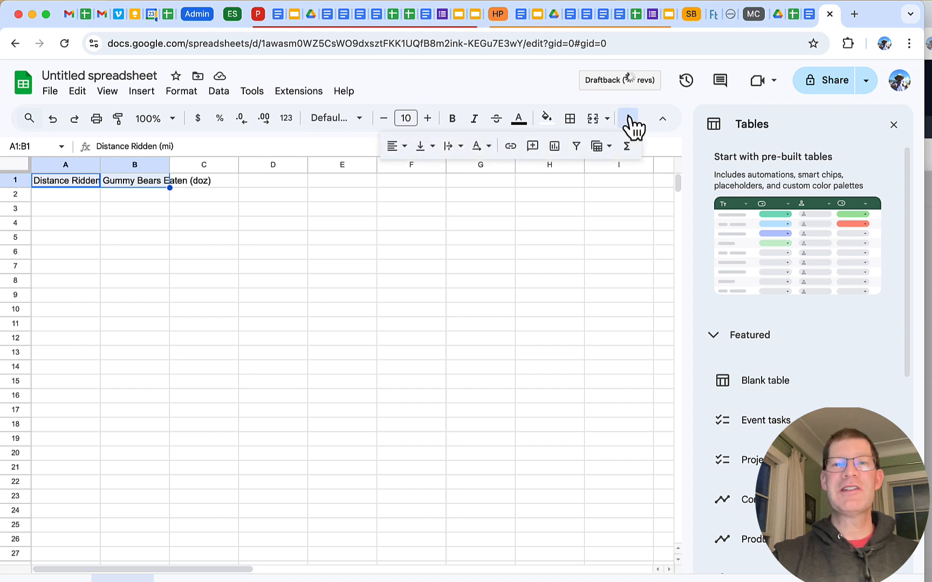
click(460, 147)
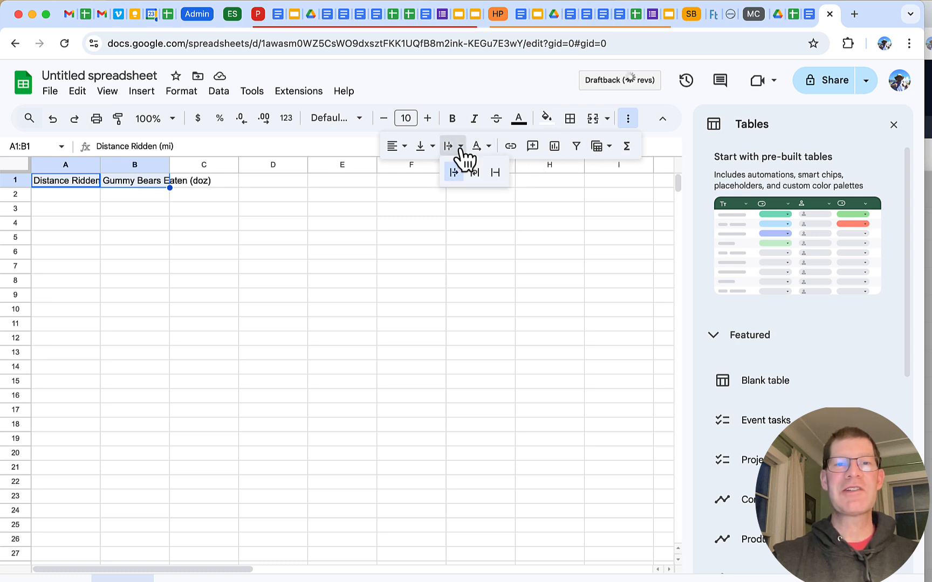
click(475, 175)
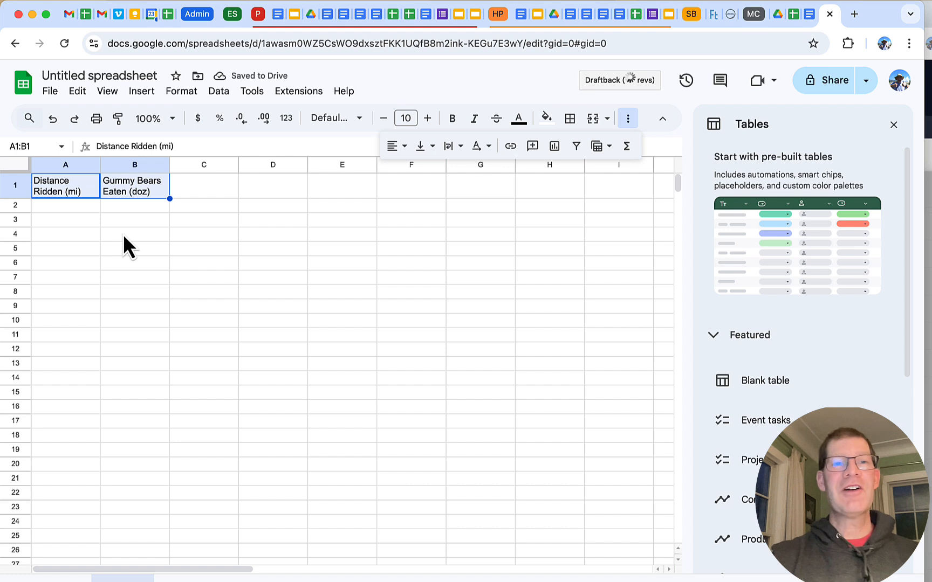
- Make the header cells A1:B1 bold and enter 1 and 1 as the first data row in A2:B2
click(453, 119)
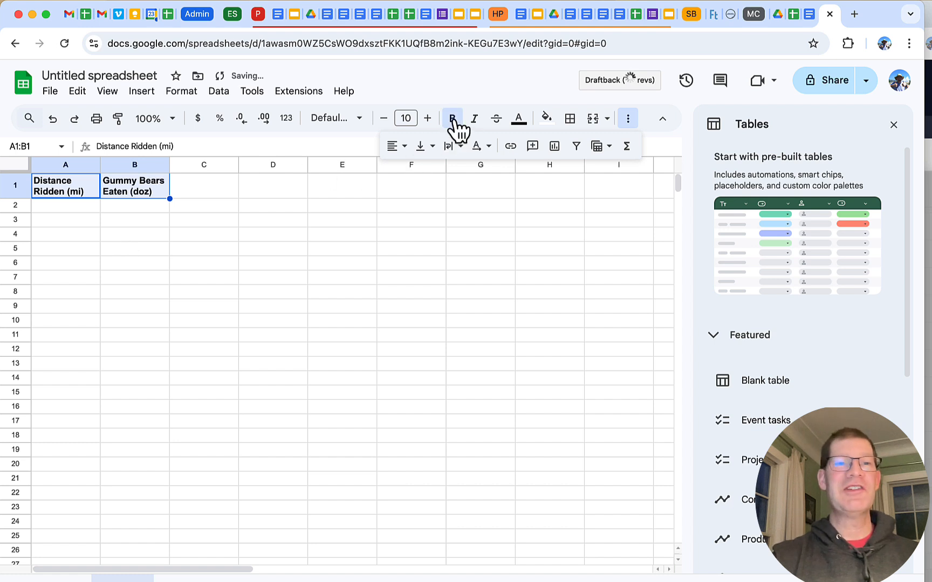
click(75, 208)
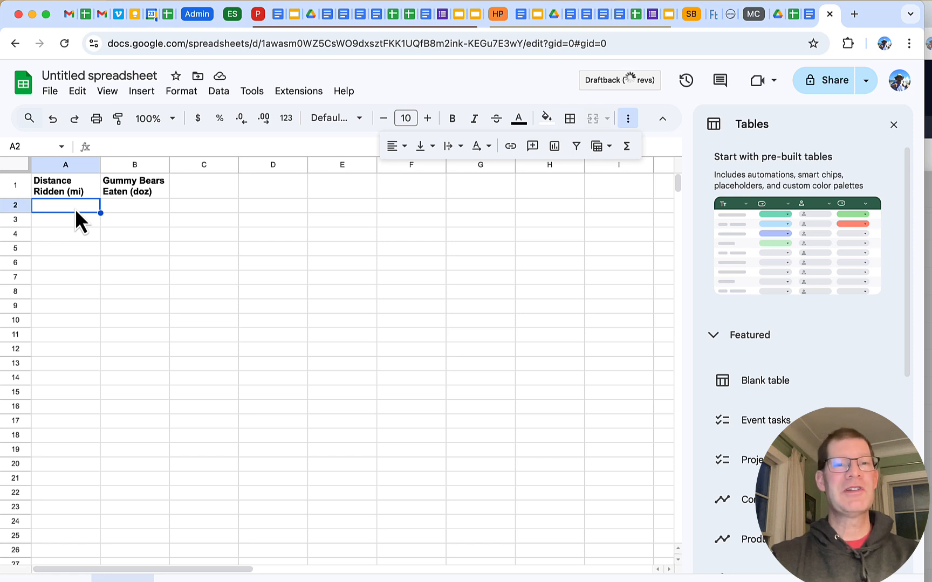
text(1)
key(Tab)
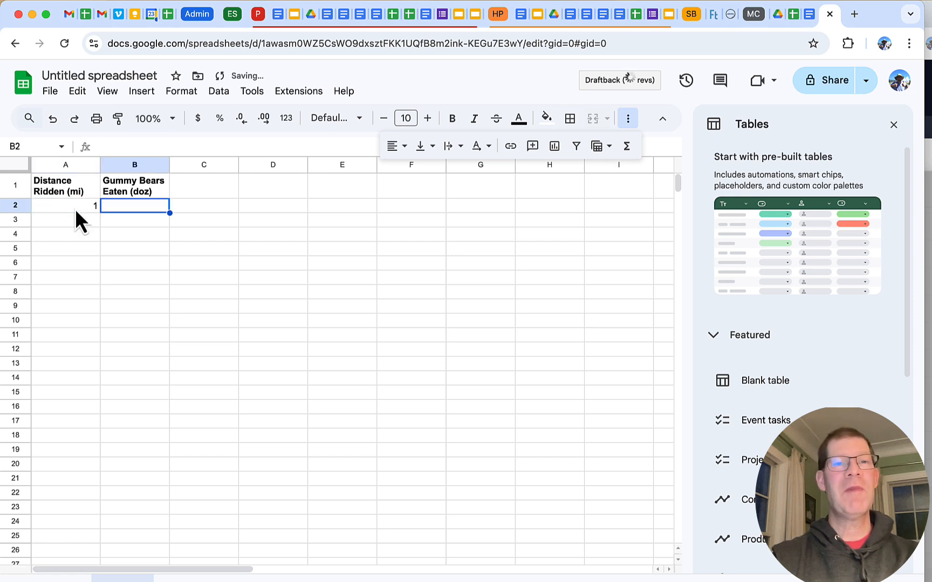
text(1)
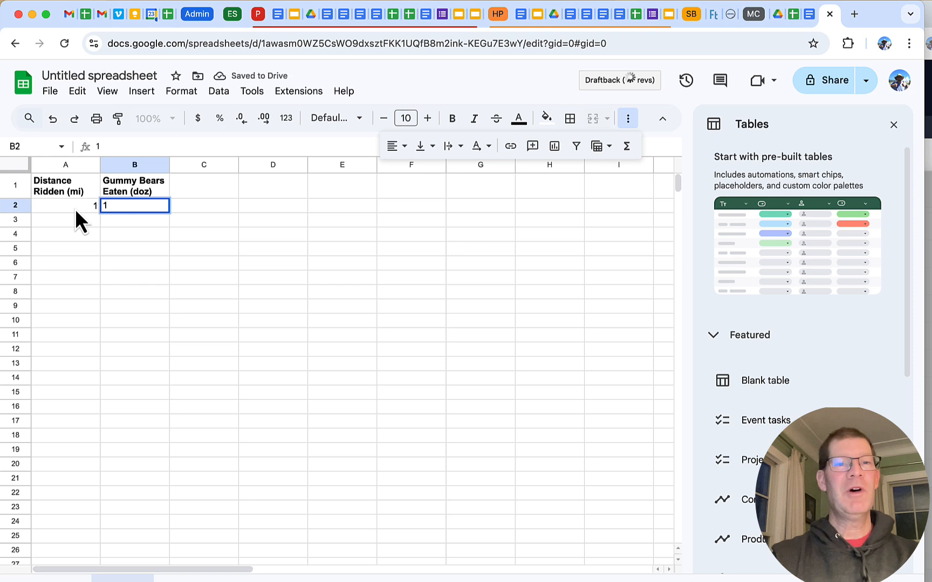
key(Return)
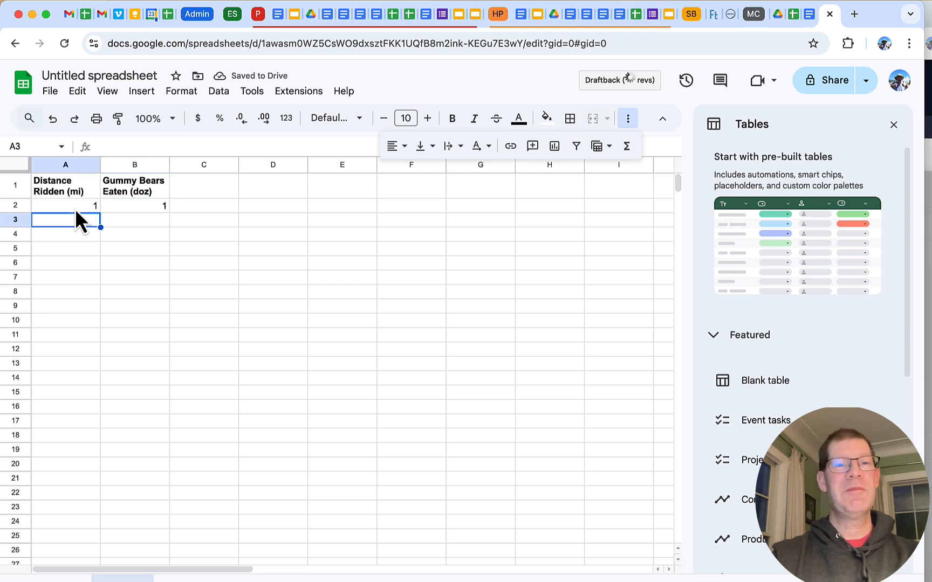
- Change the distance value in cell A2 to 10
click(75, 209)
text(10)
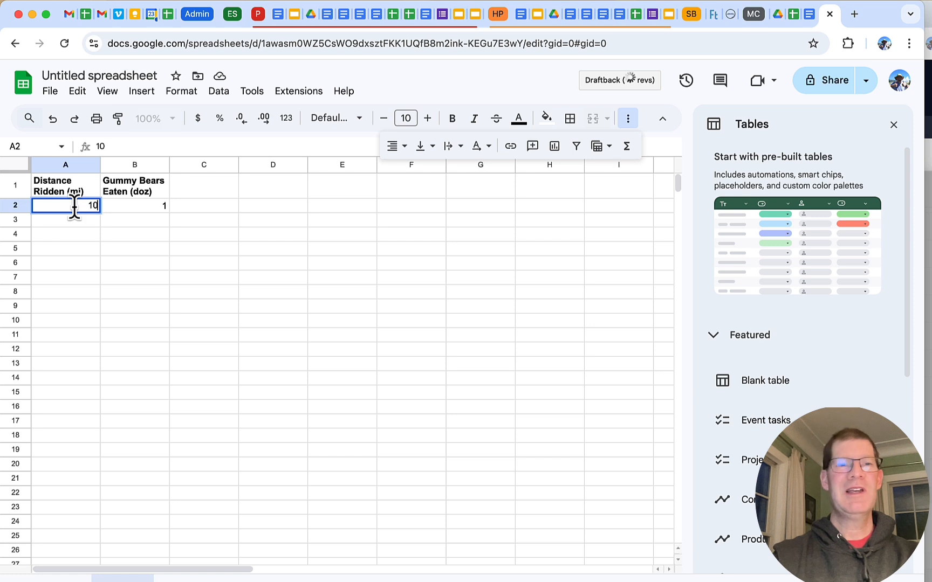
key(Tab)
key(Tab)
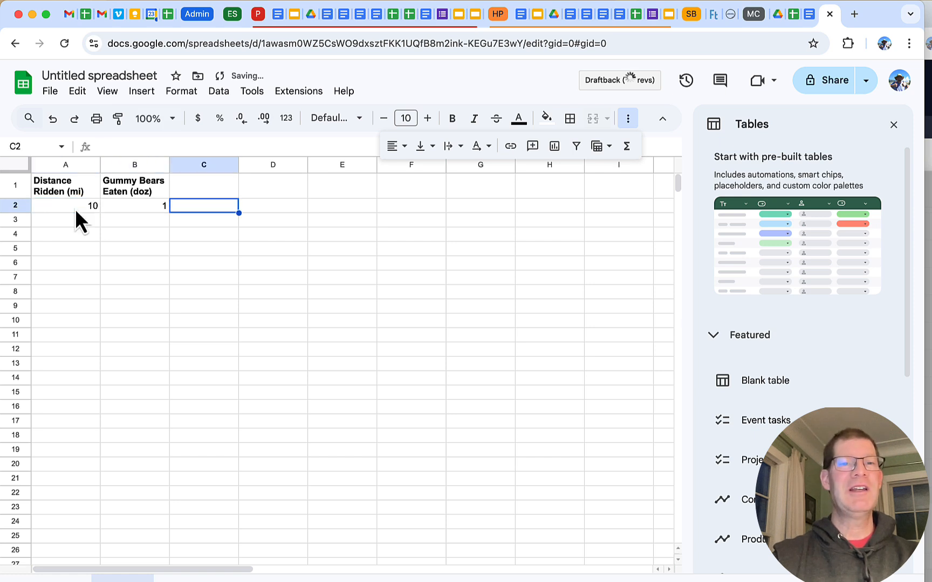
key(shift+Tab)
key(Return)
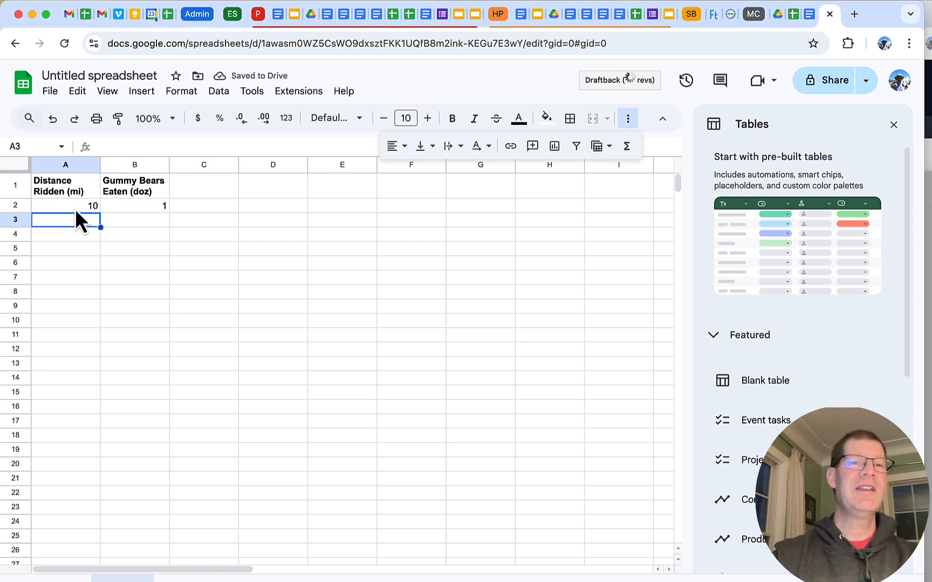
- Add two more data rows: distance 15 with 2 dozen in row 3, and distance 35 with 3 dozen in row 4
text(15)
key(Tab)
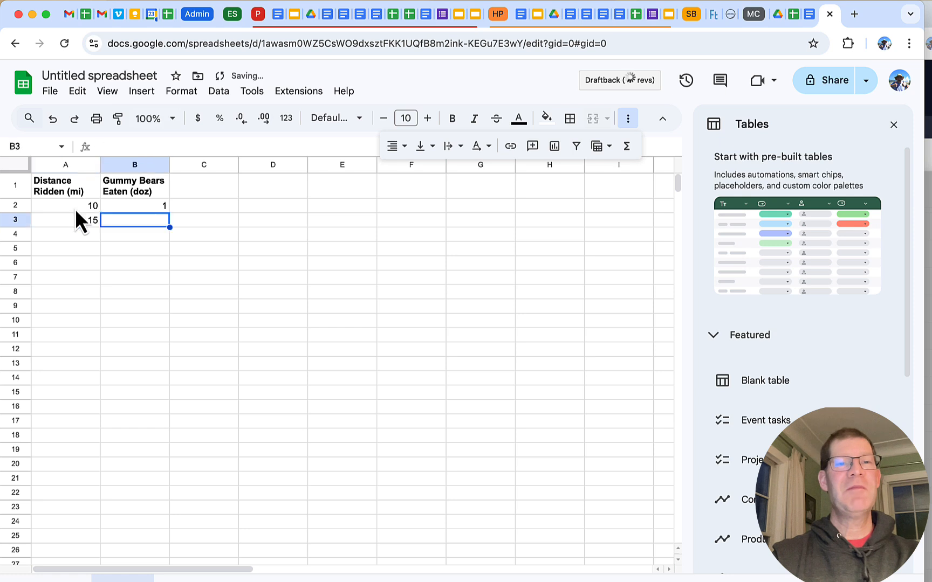
text(2)
key(Return)
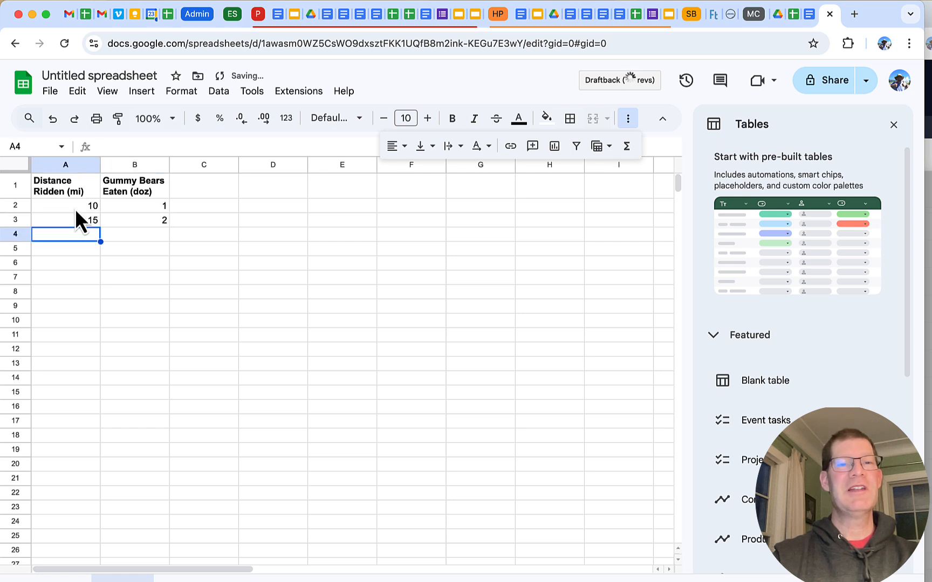
text(35)
key(Tab)
text(3)
key(Return)
- Switch to the "Sample Graph for Video Instructions" spreadsheet, open its sheet with the completed data table, and check the header in A1
click(789, 14)
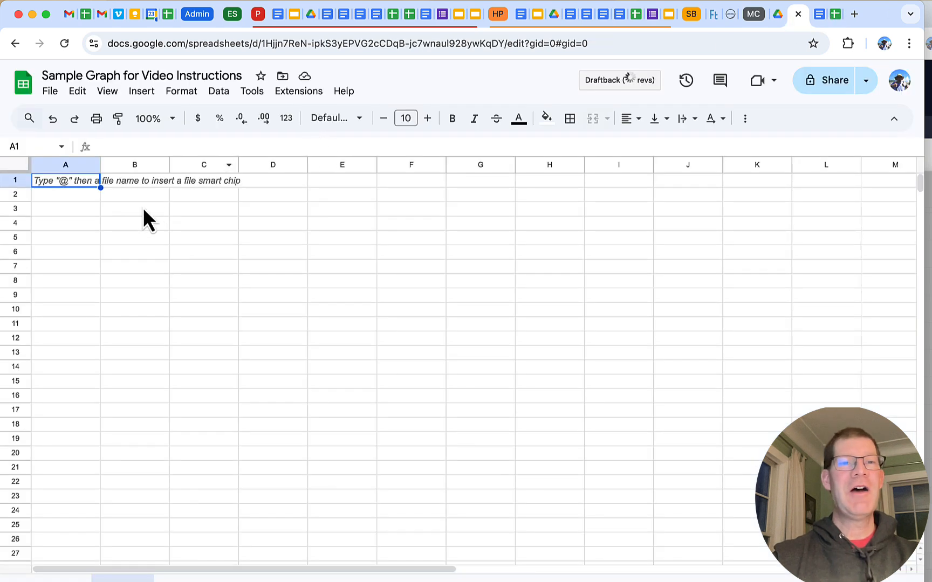
click(204, 580)
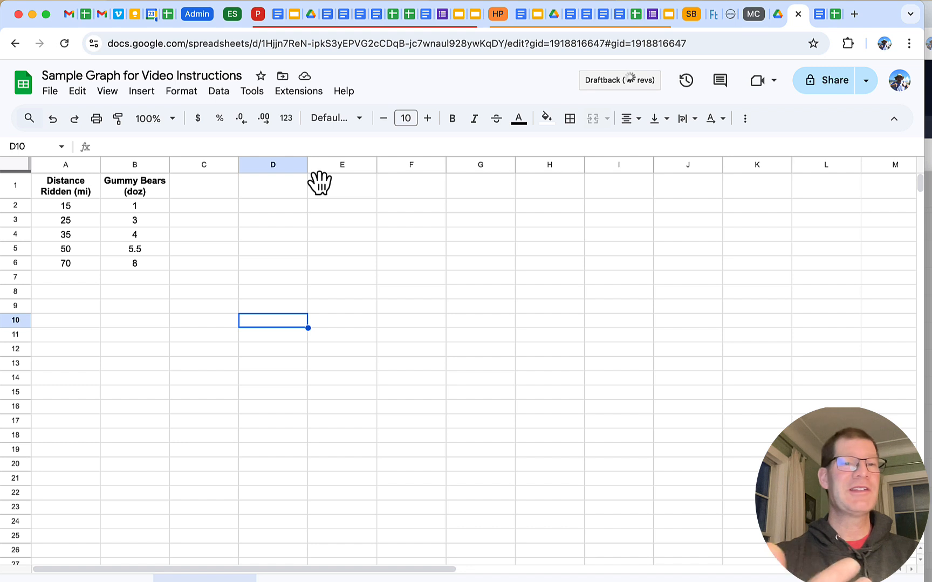
double_click(46, 188)
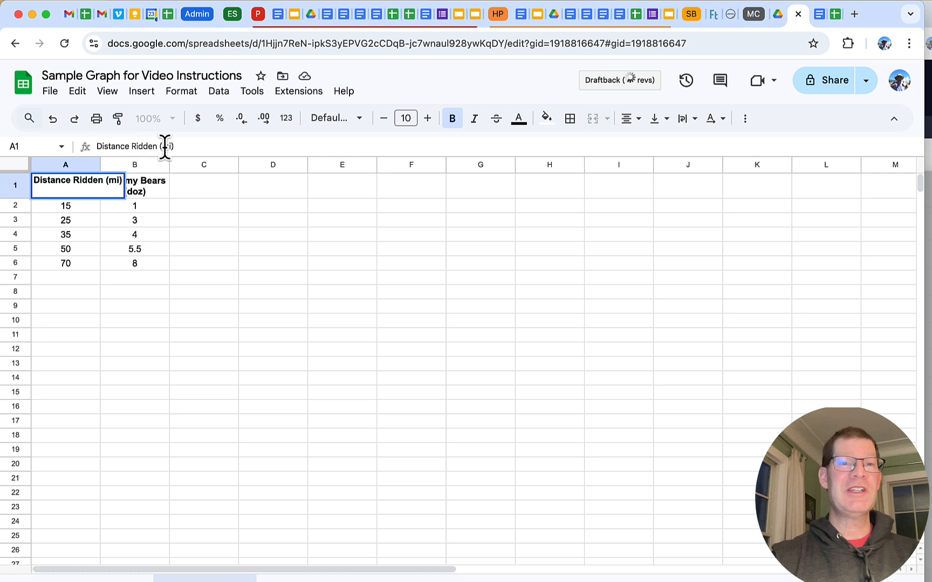
click(117, 294)
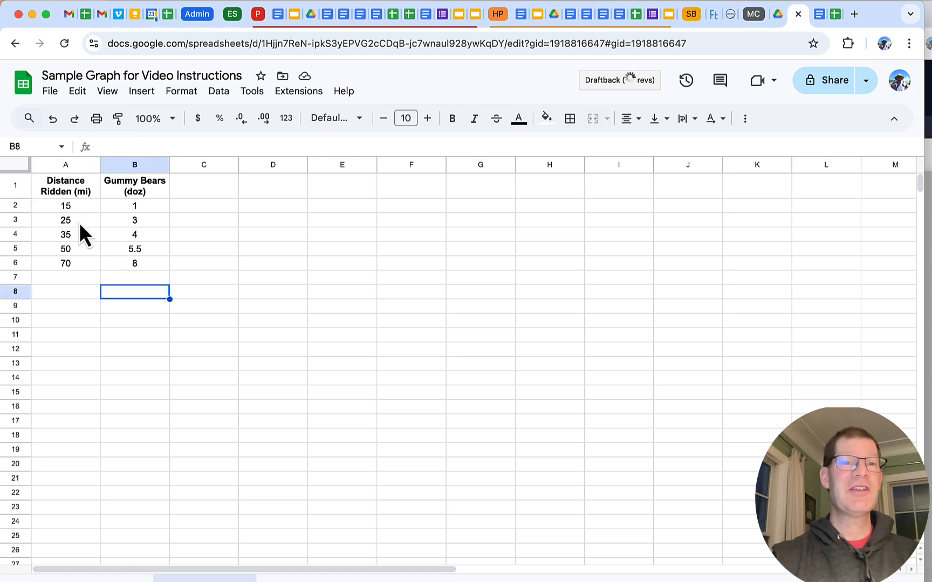
- Insert a chart from the data range A1:B6, move it beside the table, and enlarge it slightly
drag(56, 184, 136, 265)
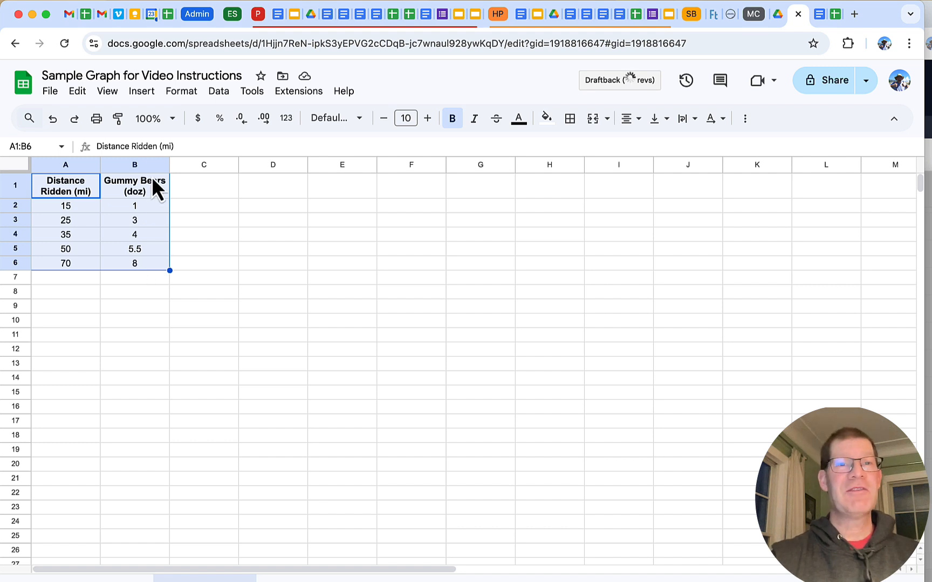
click(142, 92)
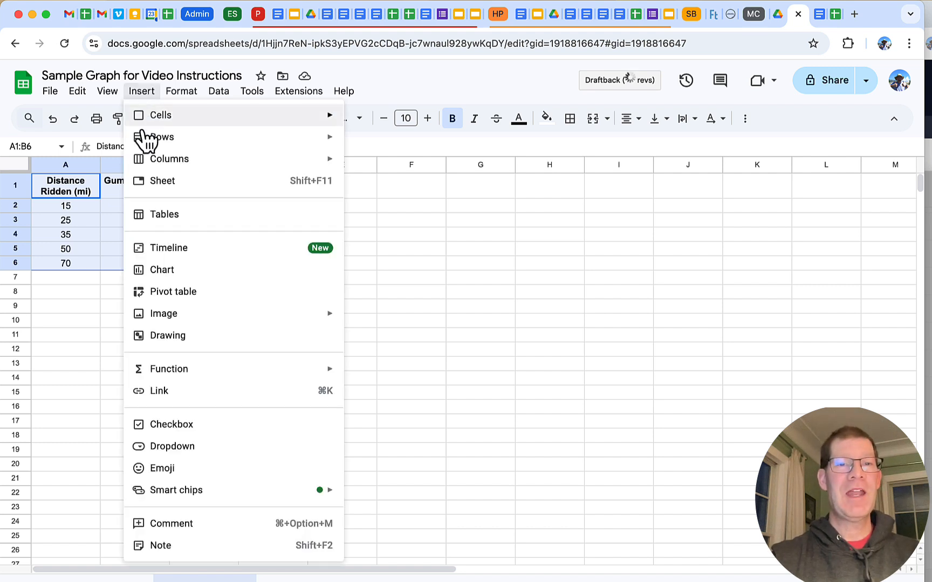
click(157, 271)
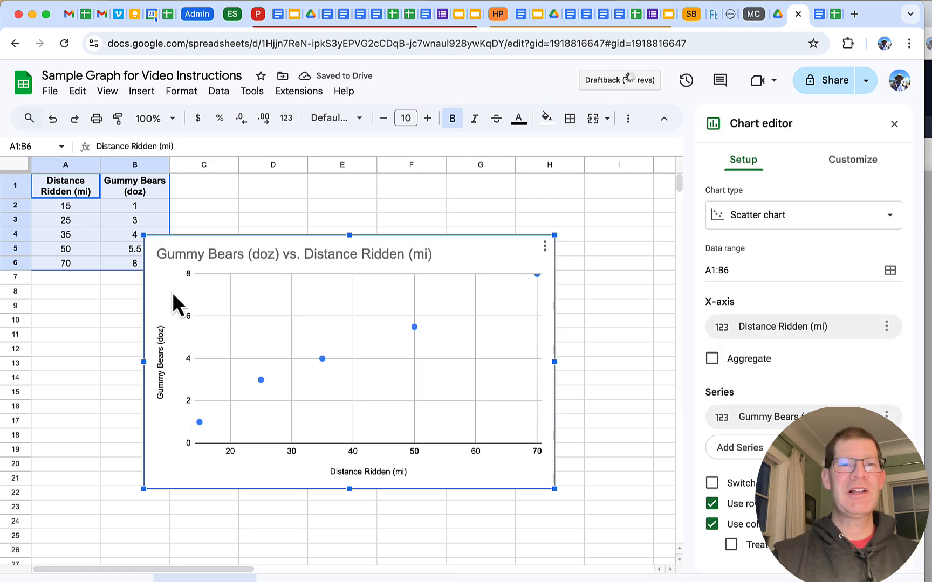
drag(166, 296, 218, 258)
drag(606, 450, 585, 462)
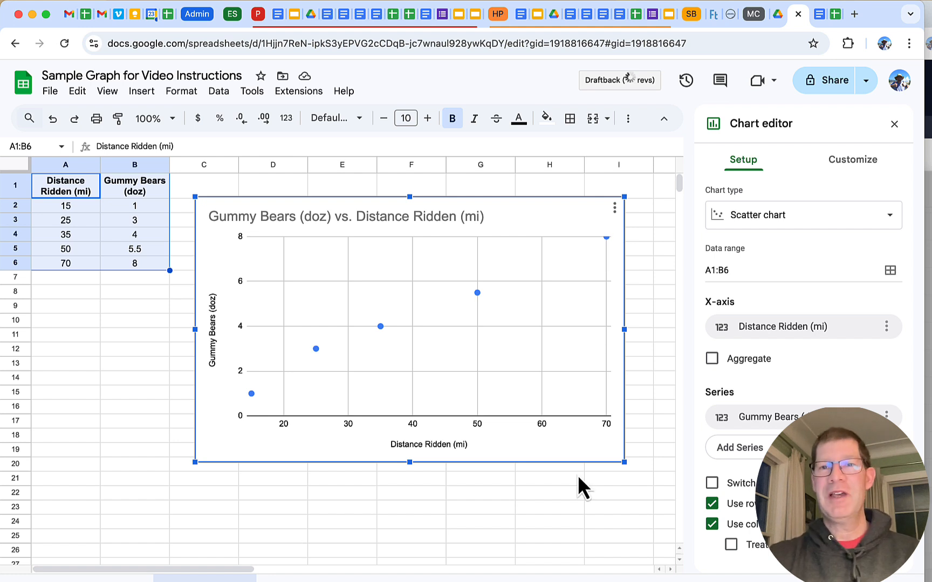
- Close the chart editor and reopen it for the gummy bears chart
click(895, 126)
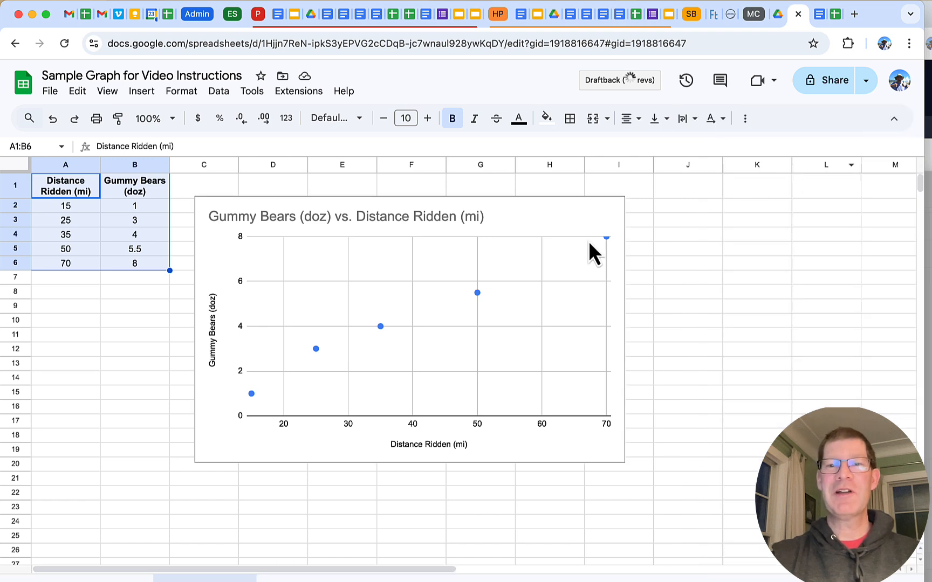
click(572, 220)
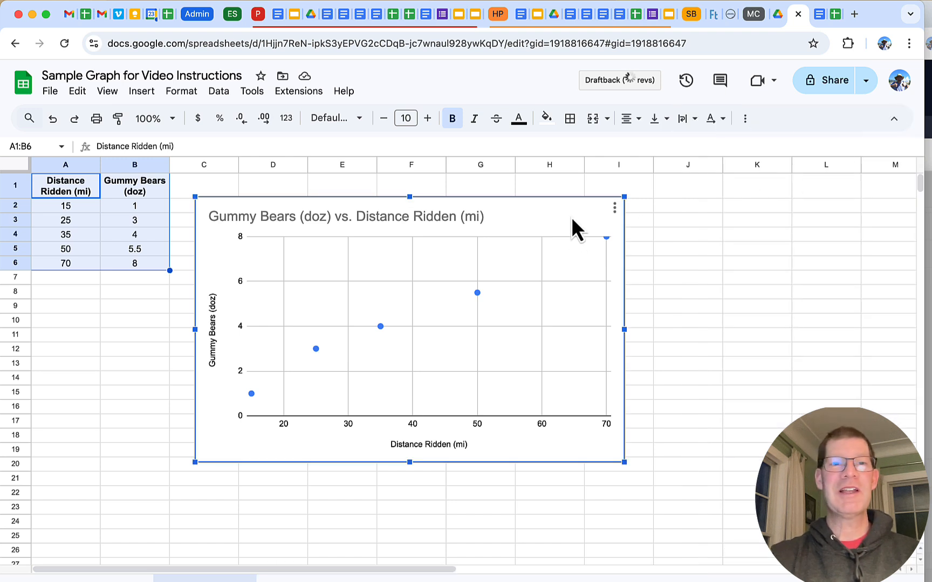
click(614, 210)
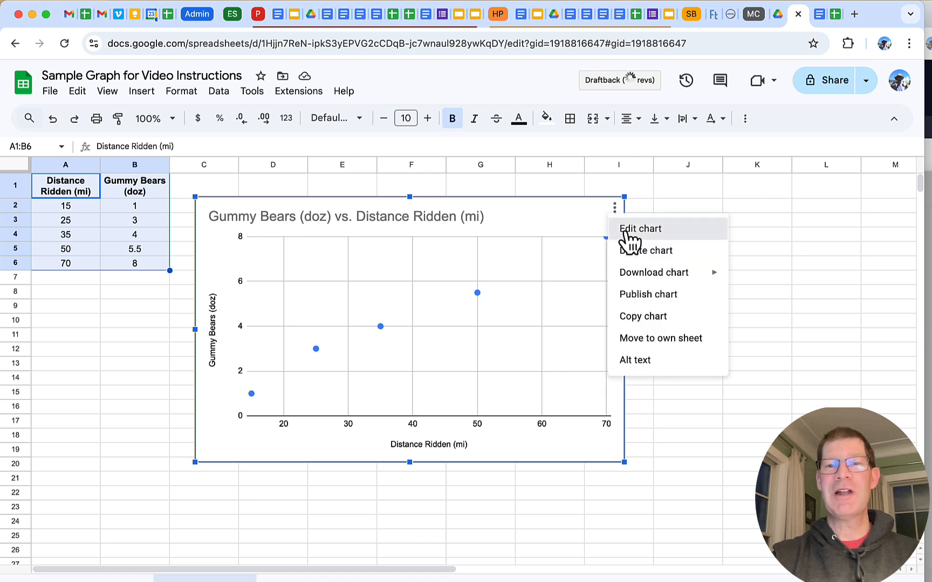
click(625, 231)
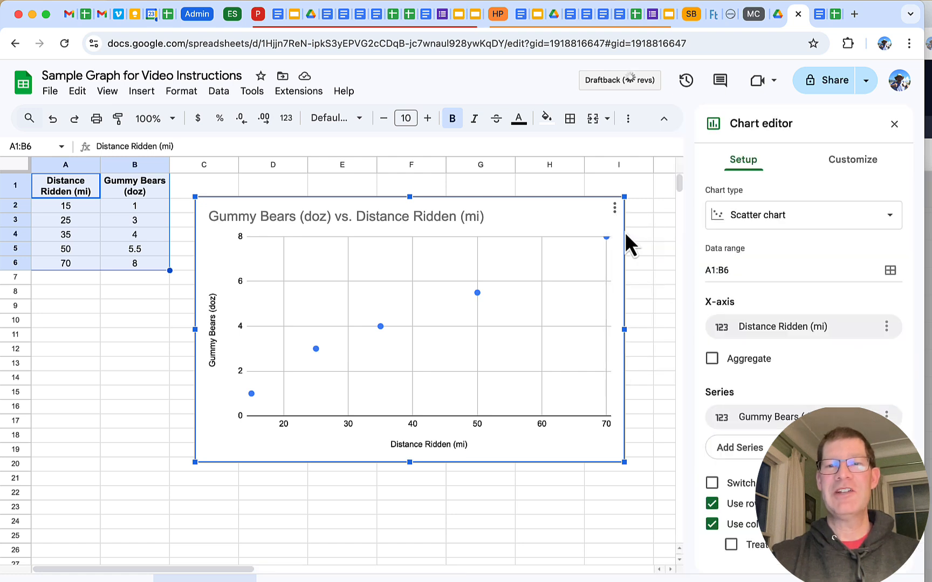
- Try the Line chart type on the chart and return it to Scatter chart
click(865, 221)
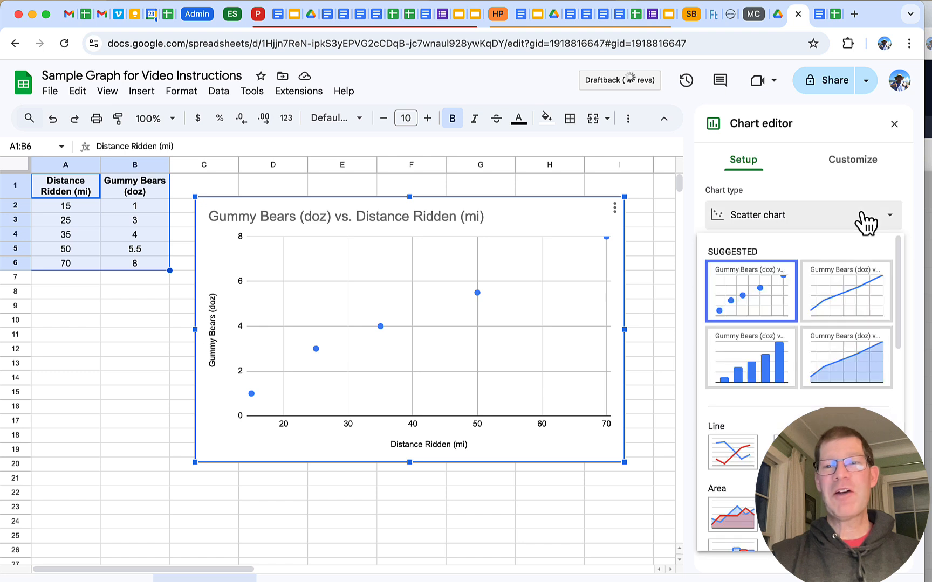
click(836, 296)
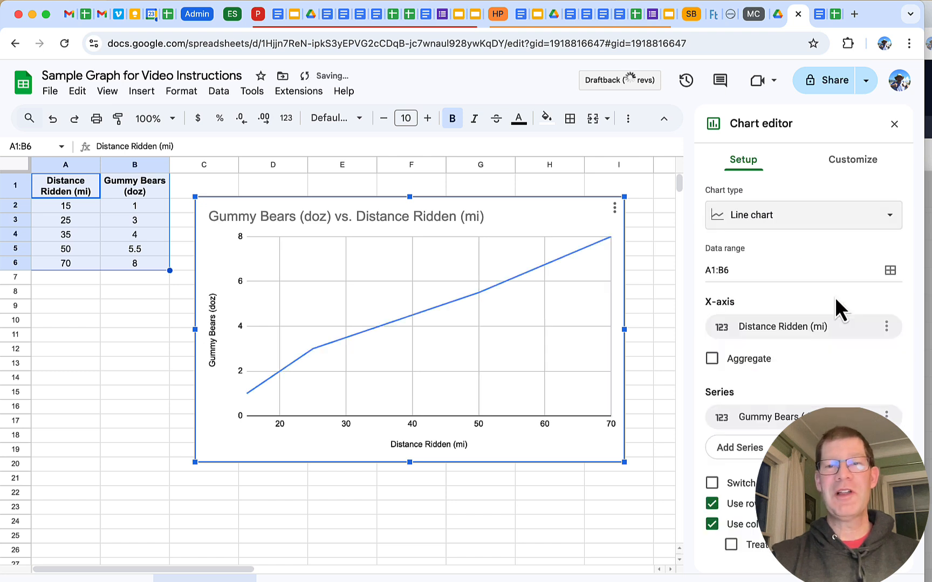
click(866, 222)
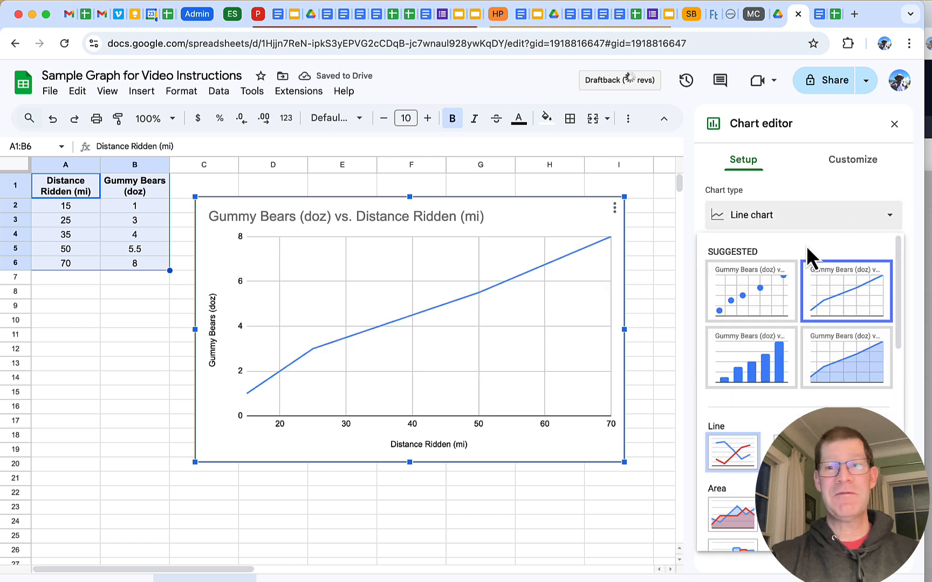
click(763, 290)
- Try the Column chart type and the Area chart type on the chart
click(852, 224)
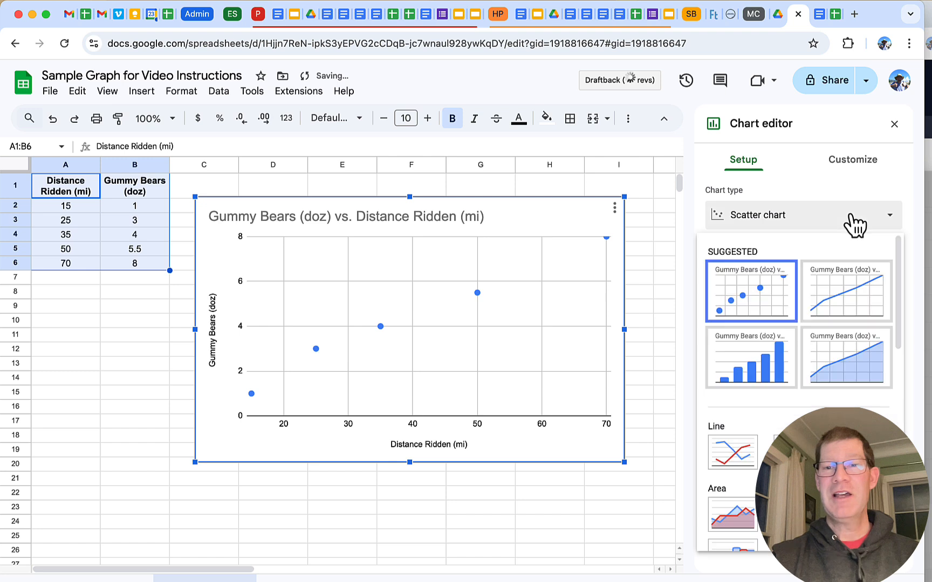
click(793, 351)
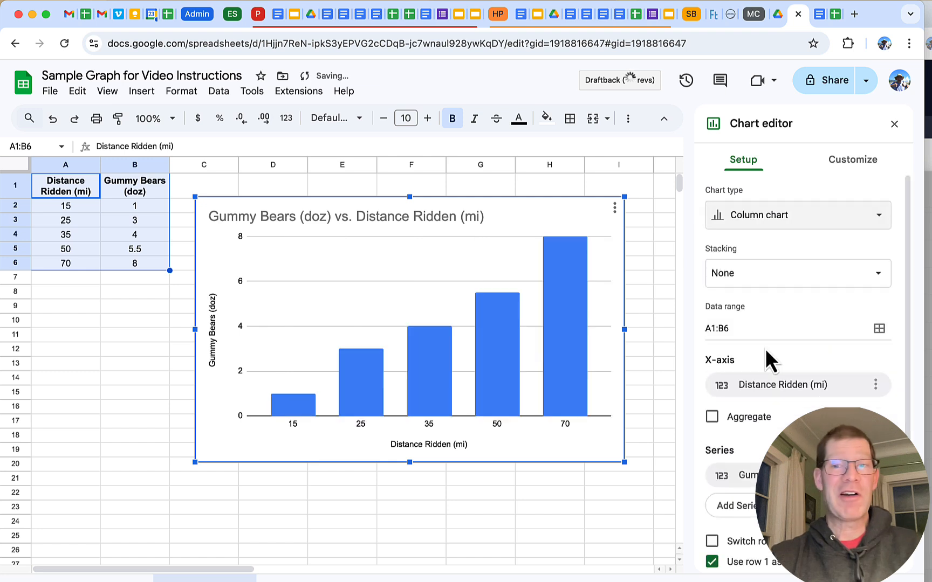
click(868, 218)
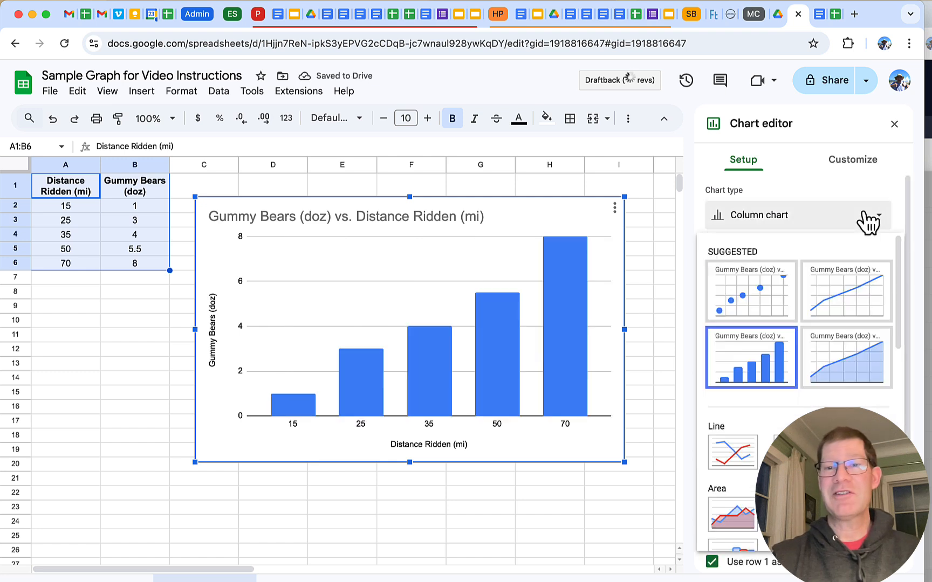
click(850, 360)
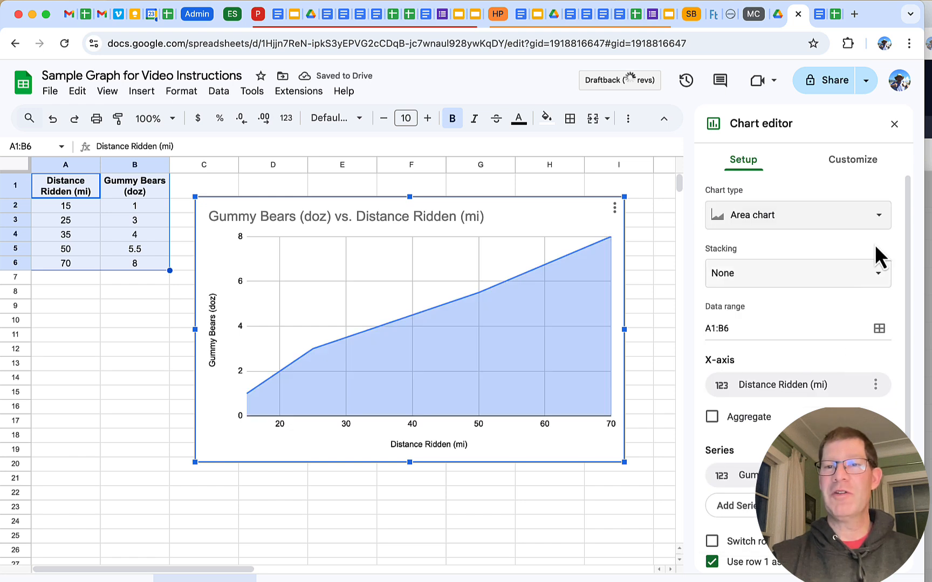
- Browse the available chart types and set the chart to Scatter chart
click(876, 217)
scroll(824, 356, down, 10)
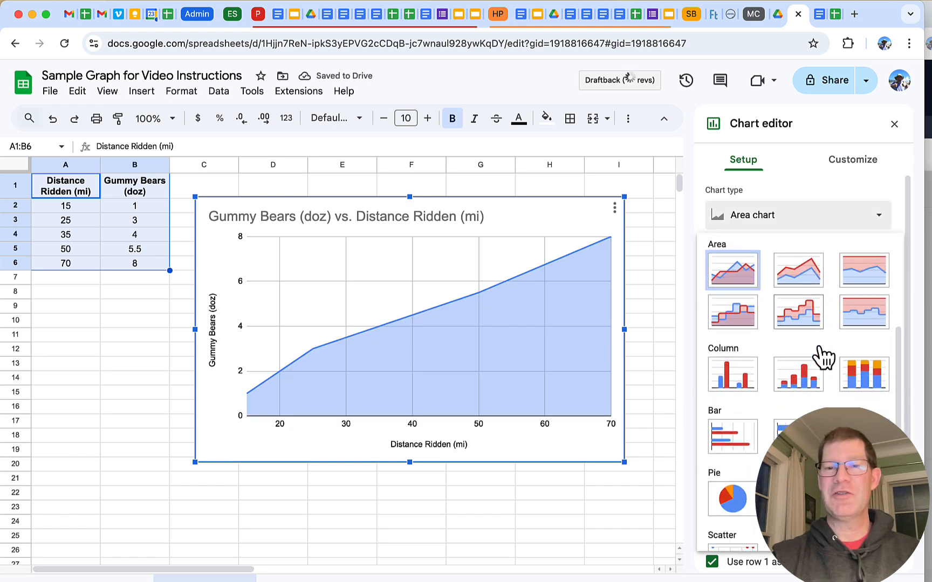
scroll(823, 356, up, 10)
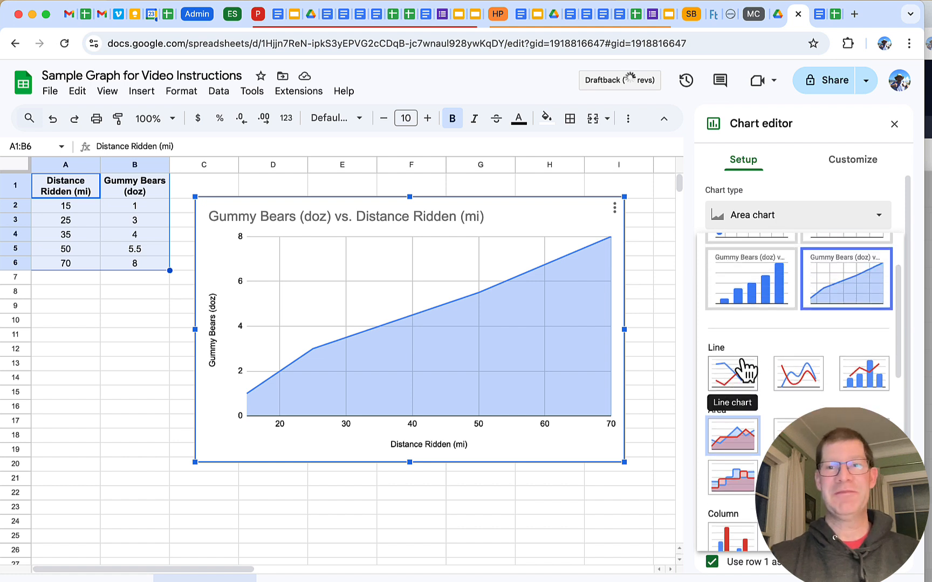
scroll(803, 245, up, 2)
click(760, 283)
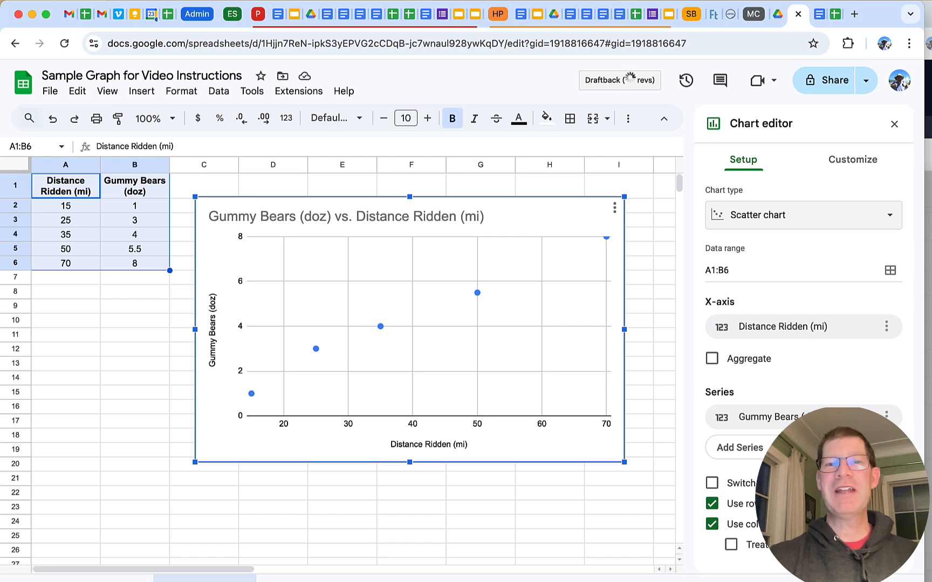
- Open the horizontal axis title for editing, leave the chart and reopen its chart editor
click(409, 444)
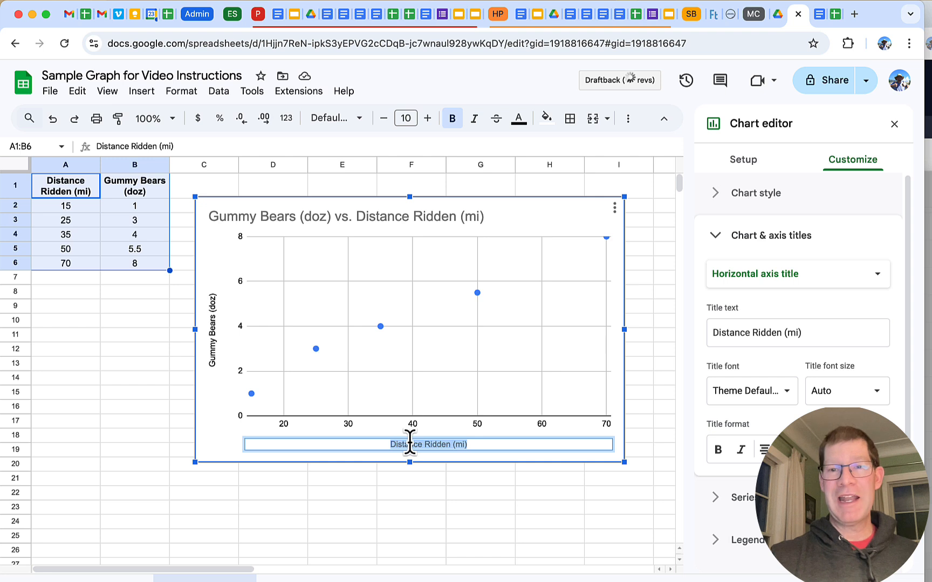
click(369, 491)
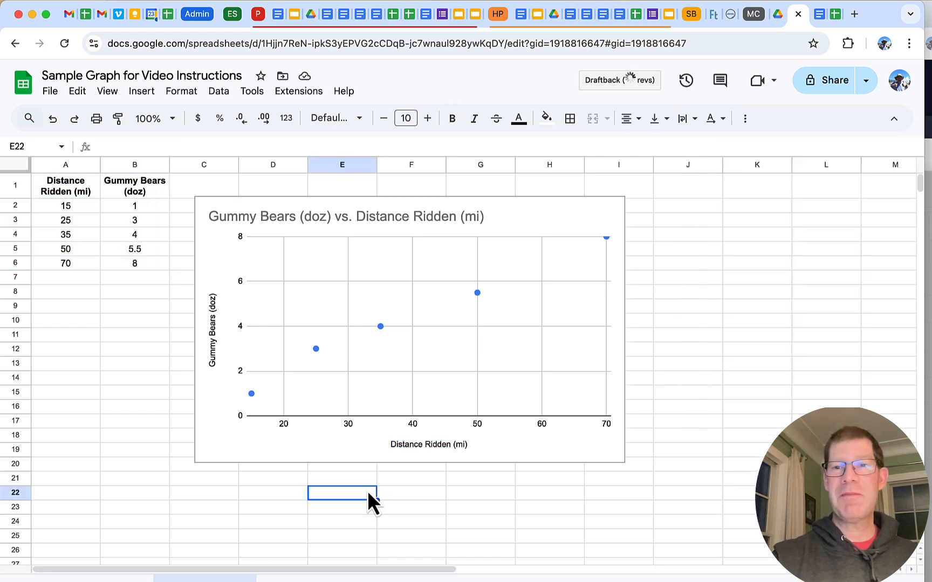
click(589, 217)
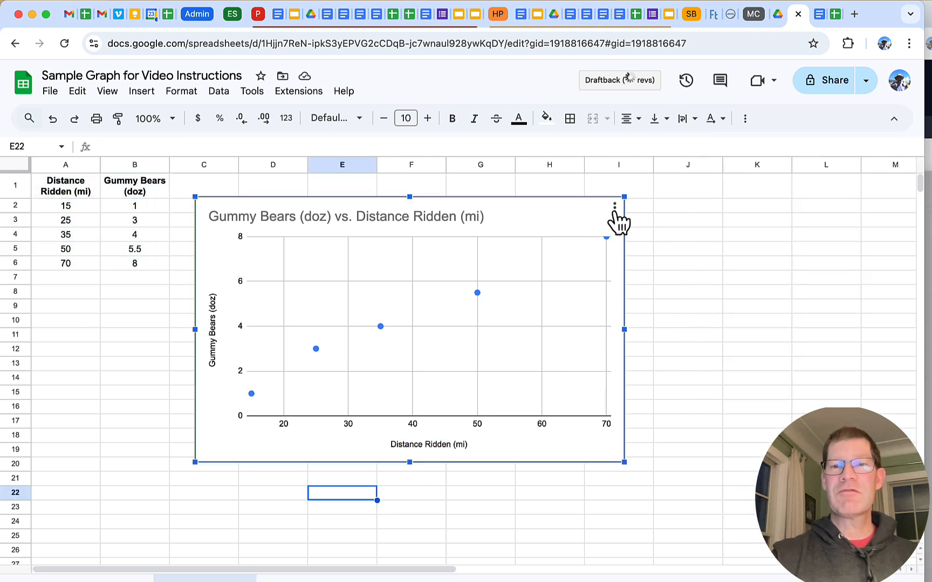
click(615, 209)
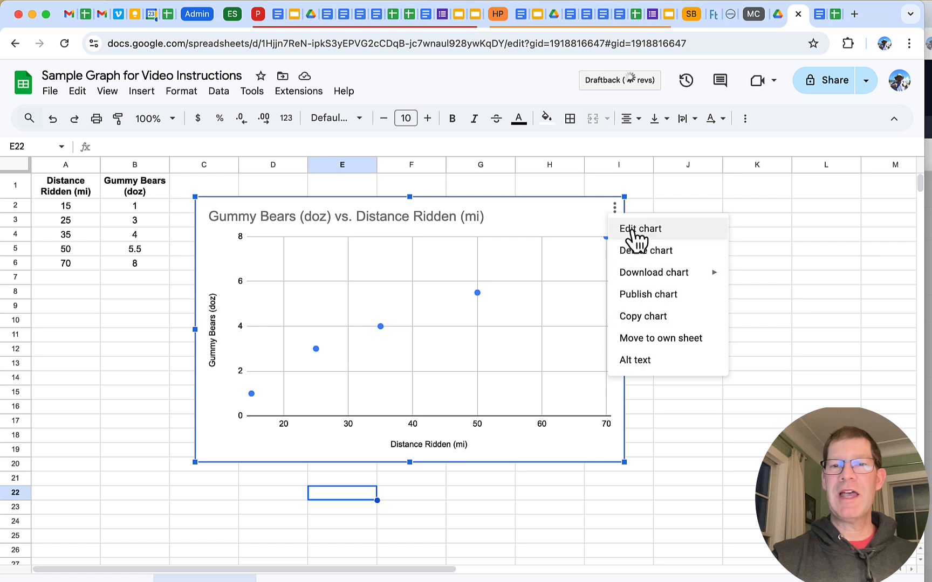
click(631, 230)
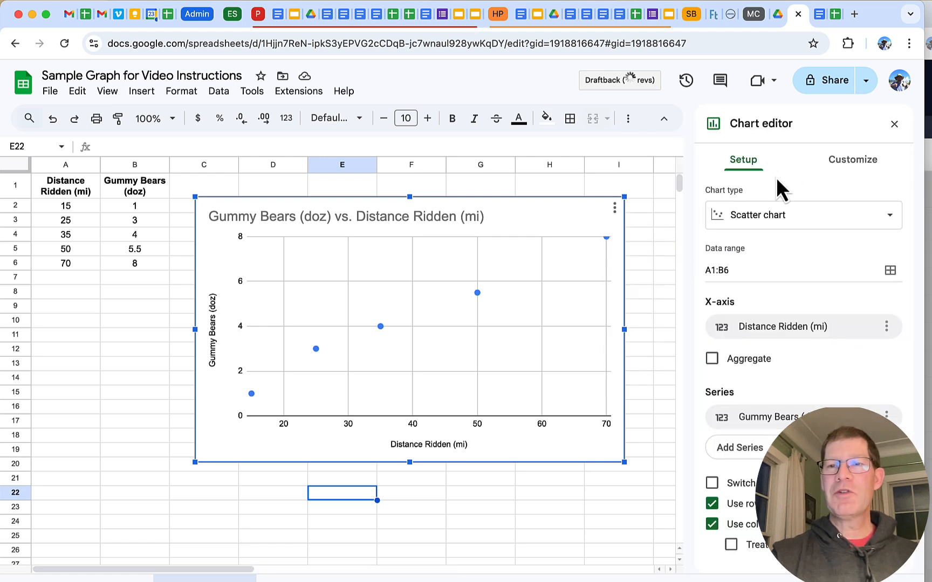
- Examine the customization options for the chart and axis titles, including the chart subtitle
click(845, 163)
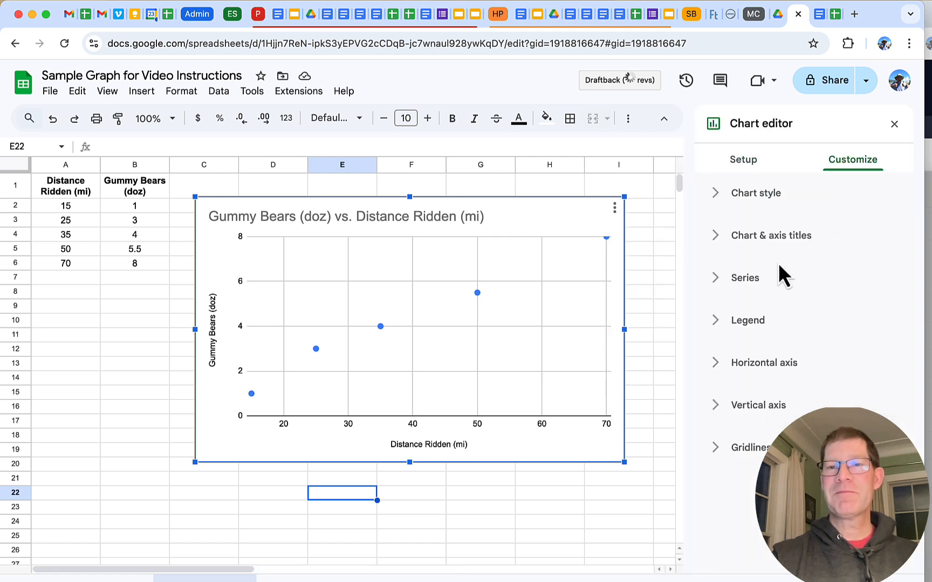
click(776, 240)
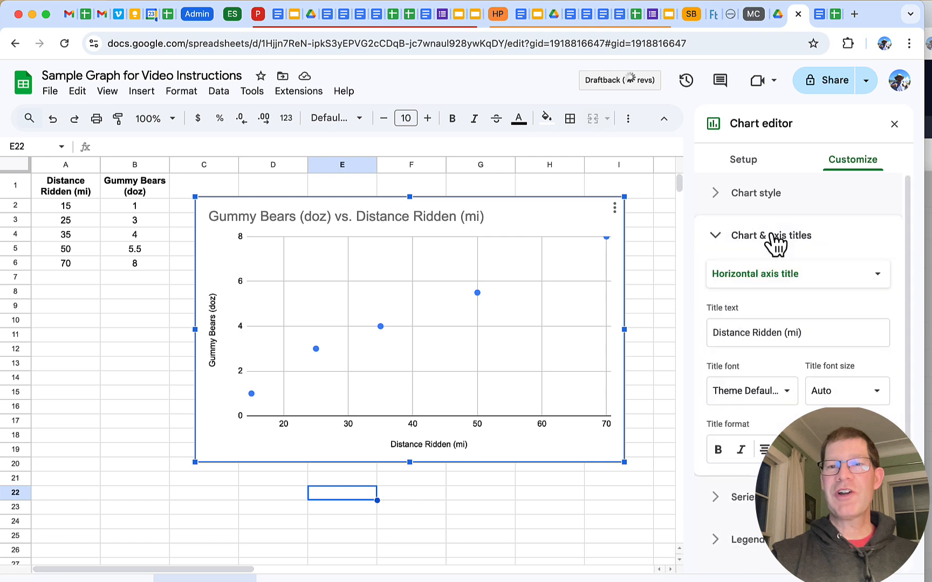
click(766, 280)
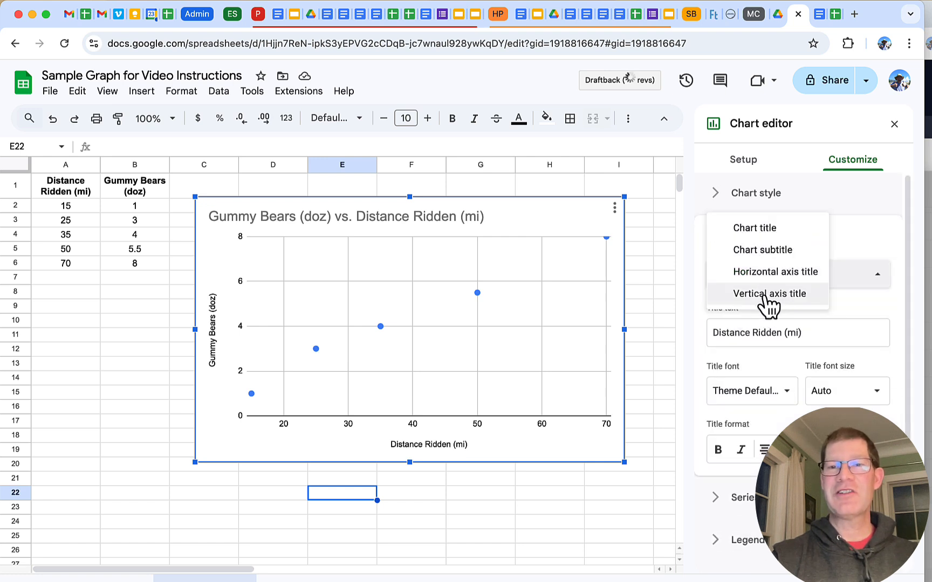
click(763, 254)
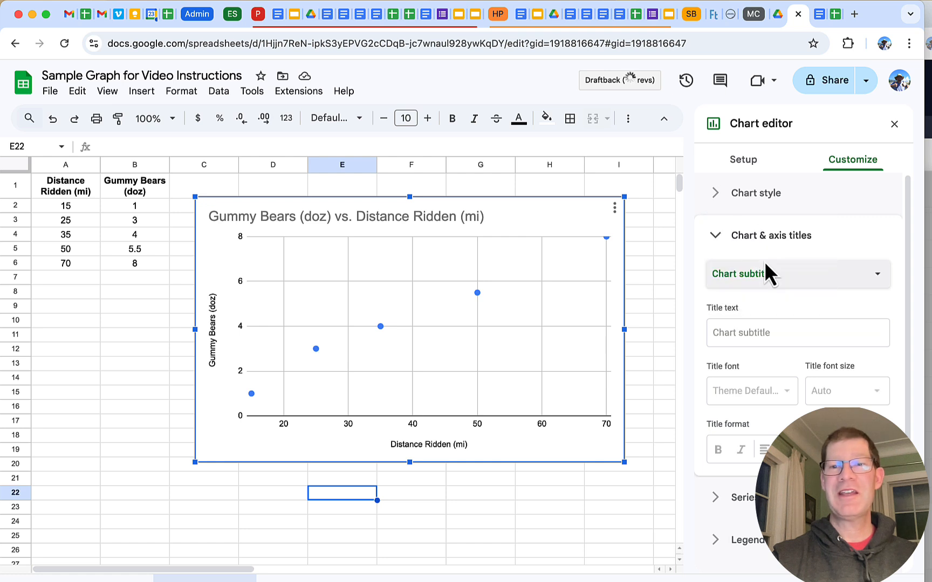
click(717, 237)
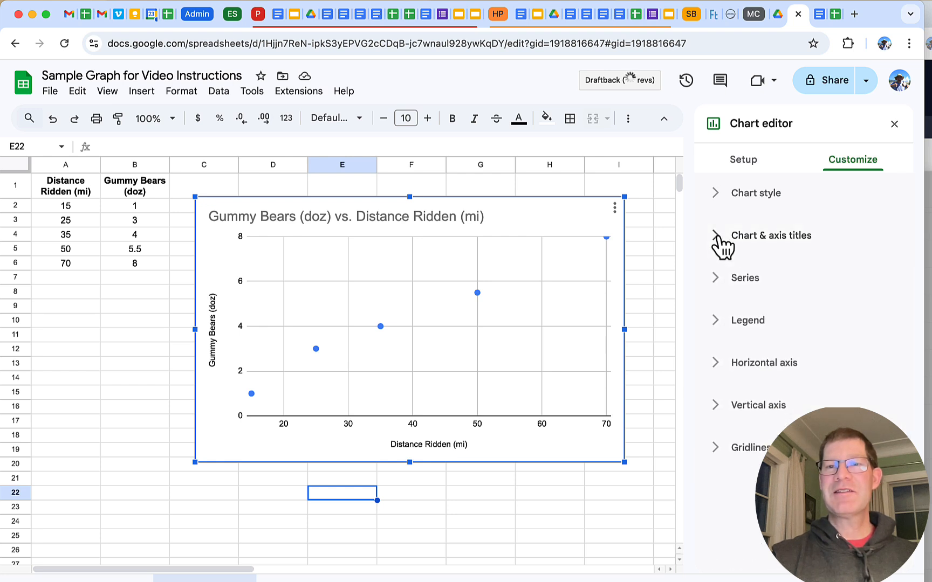
- Add a trendline to the Gummy Bears (doz) series of the scatter chart
click(745, 280)
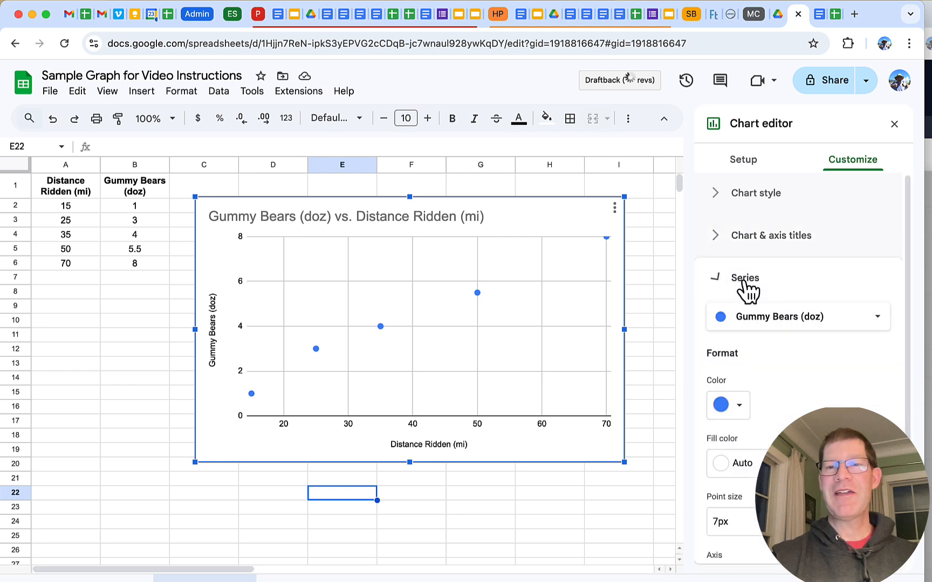
scroll(776, 372, down, 3)
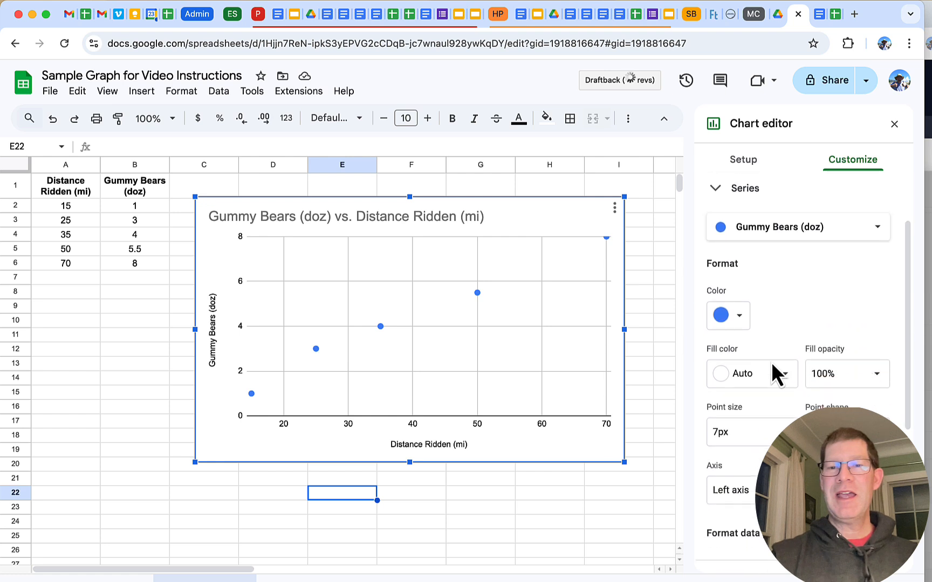
scroll(772, 364, down, 1)
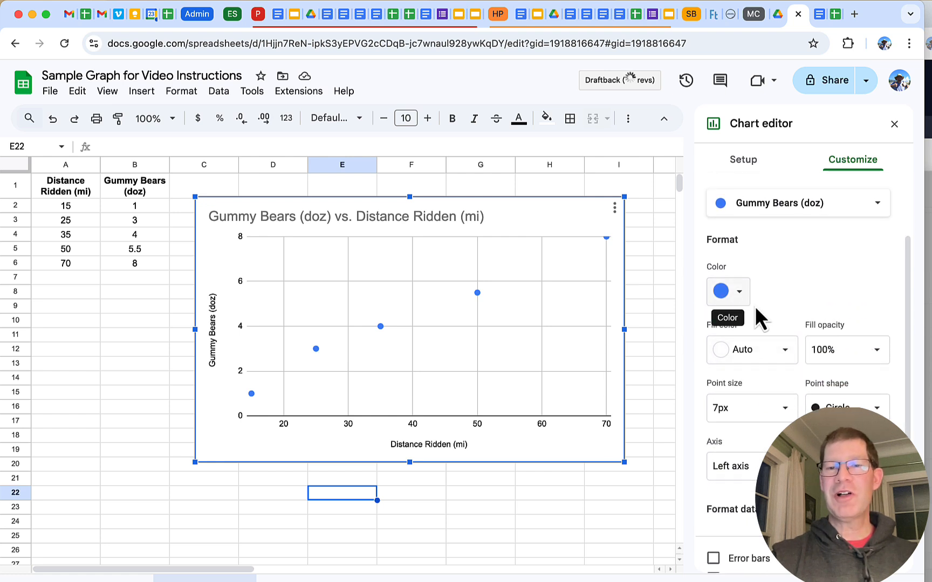
scroll(782, 371, down, 5)
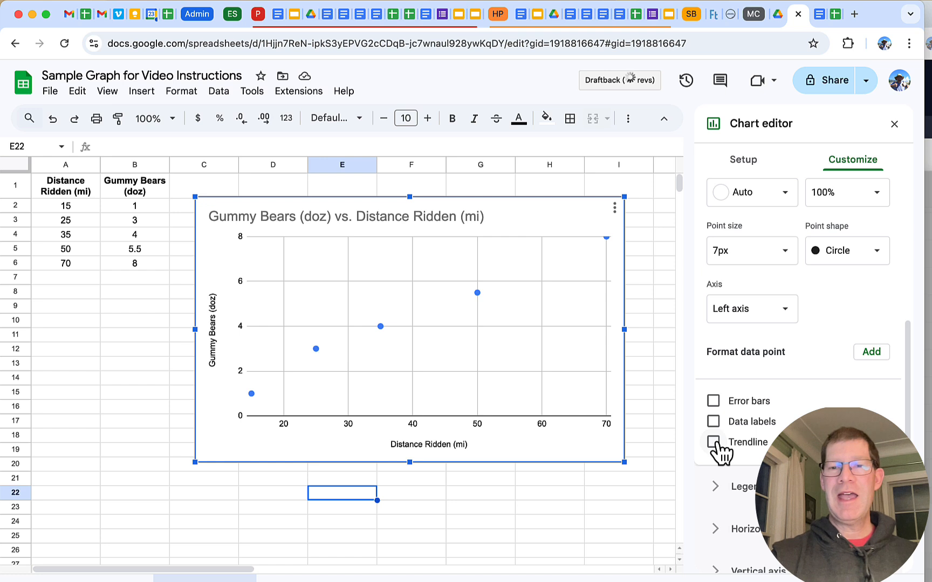
click(714, 443)
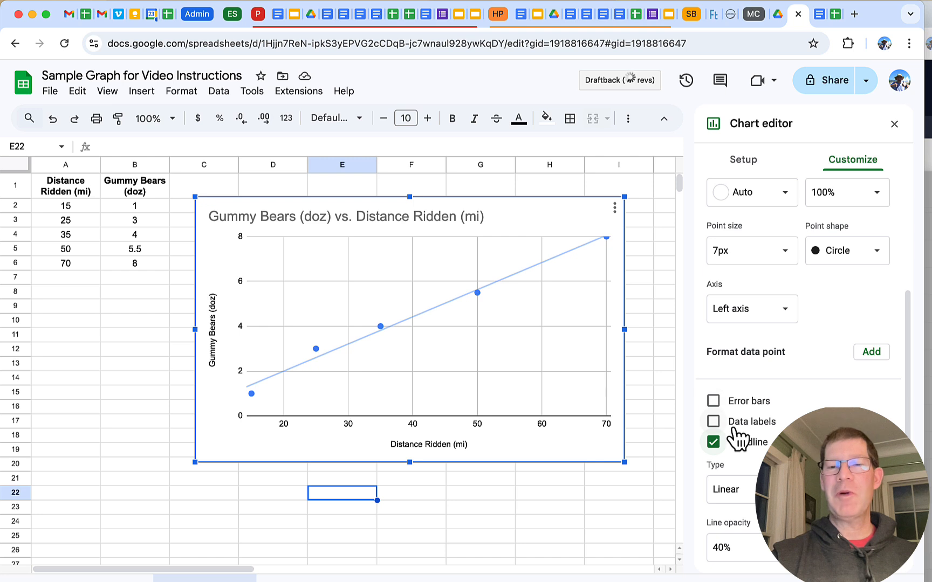
- Label the trendline with its equation and keep its type set to Linear
scroll(736, 437, down, 5)
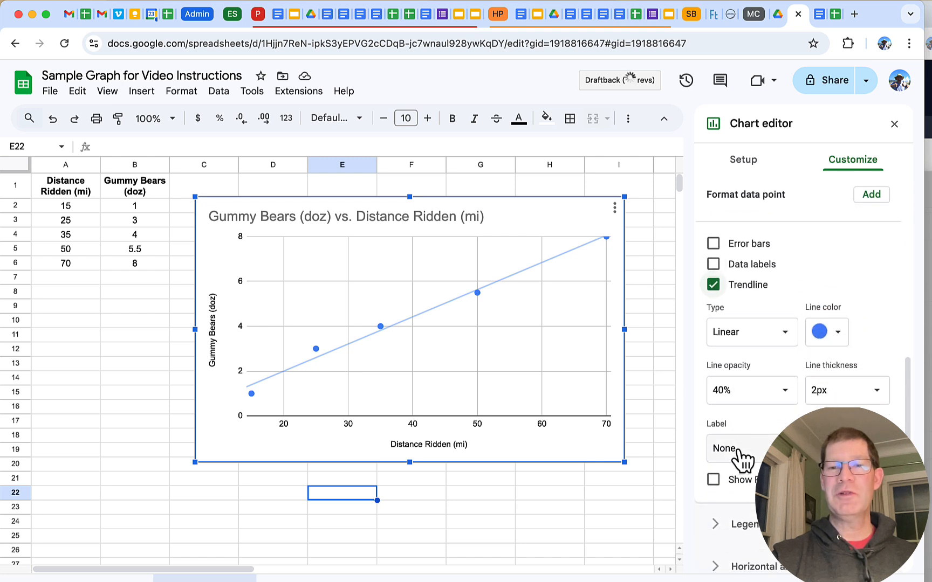
click(739, 453)
click(747, 490)
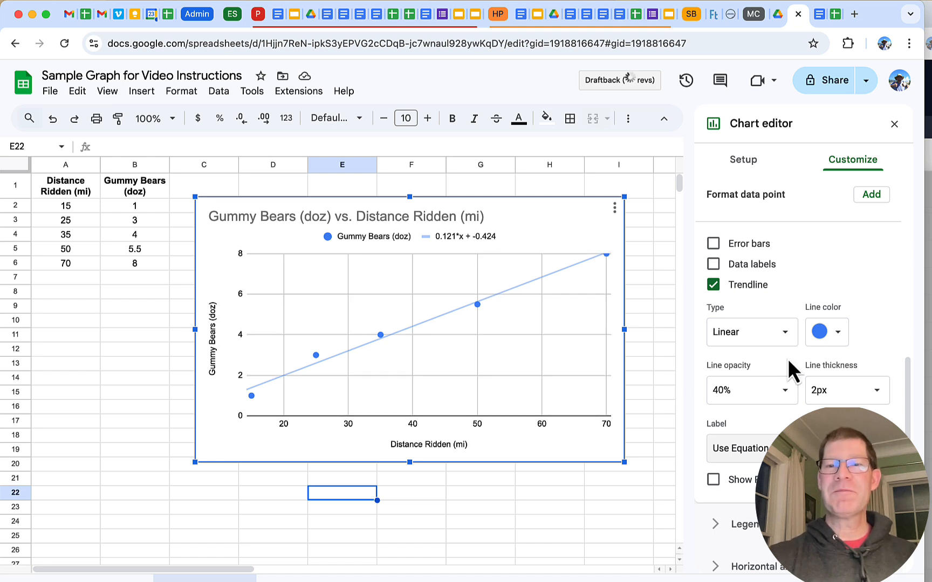
click(779, 344)
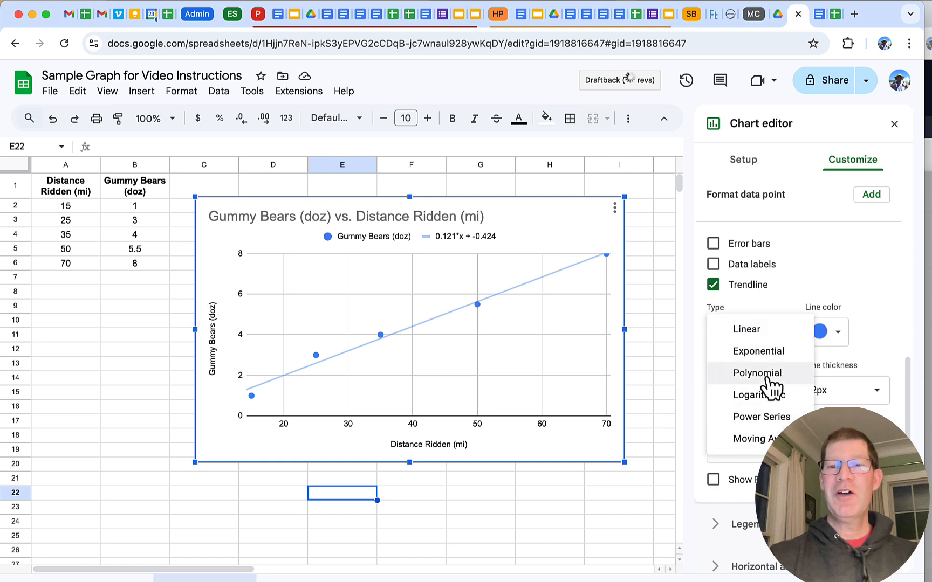
click(754, 331)
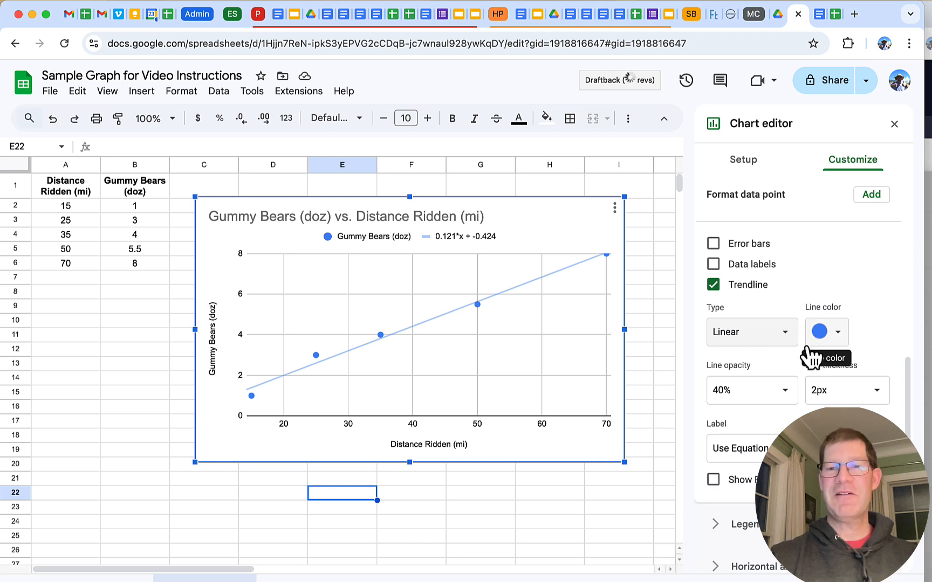
- Collapse the series settings, close the chart editor and deselect the chart
scroll(798, 351, down, 3)
scroll(798, 351, up, 10)
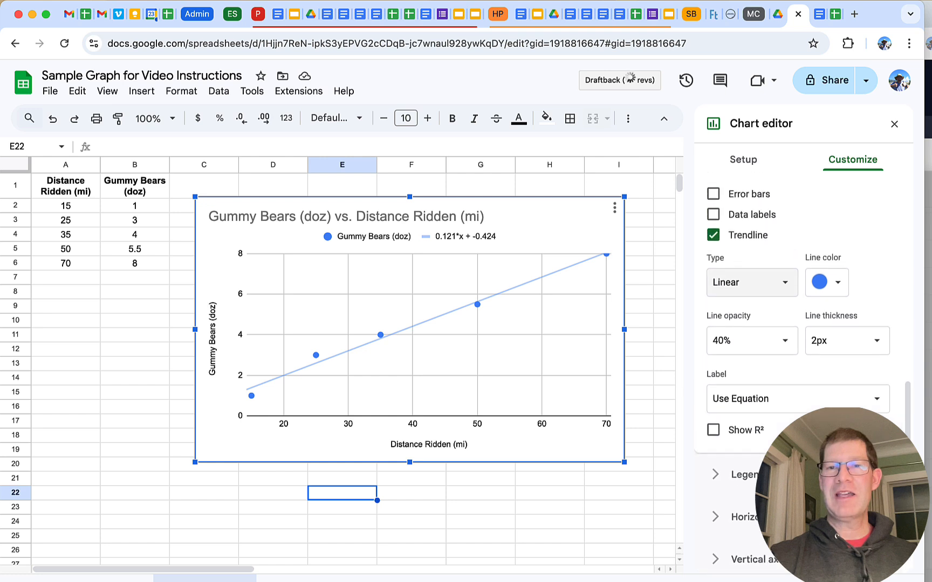
scroll(764, 427, up, 1)
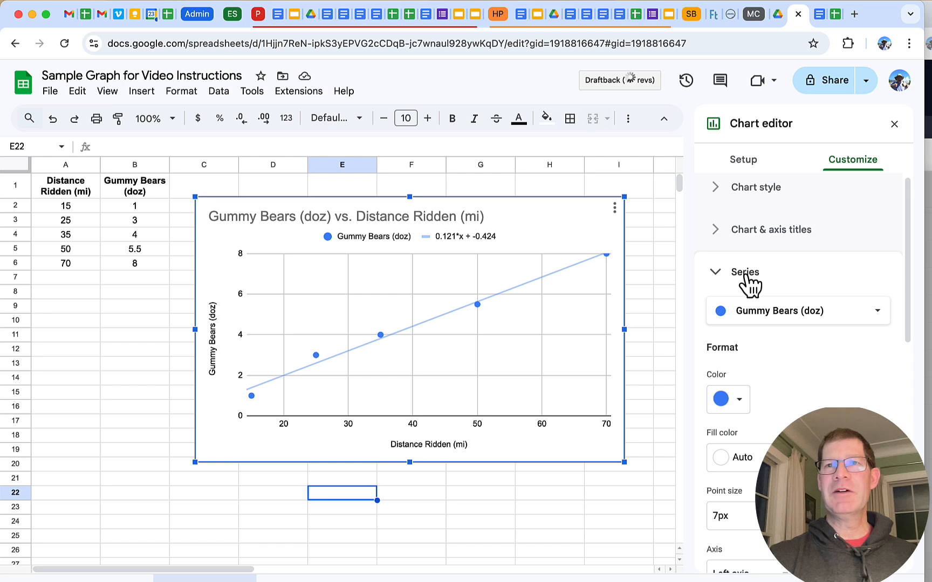
click(747, 275)
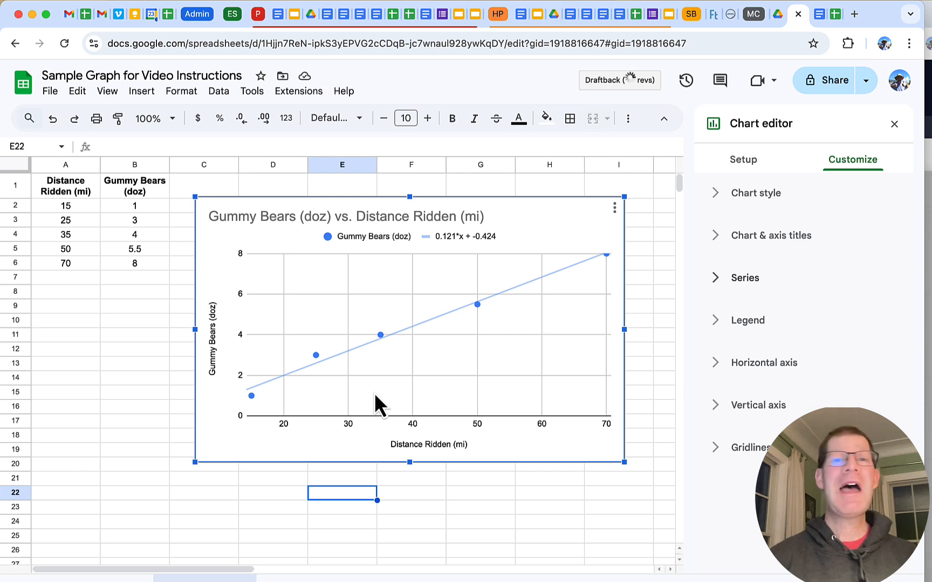
click(461, 499)
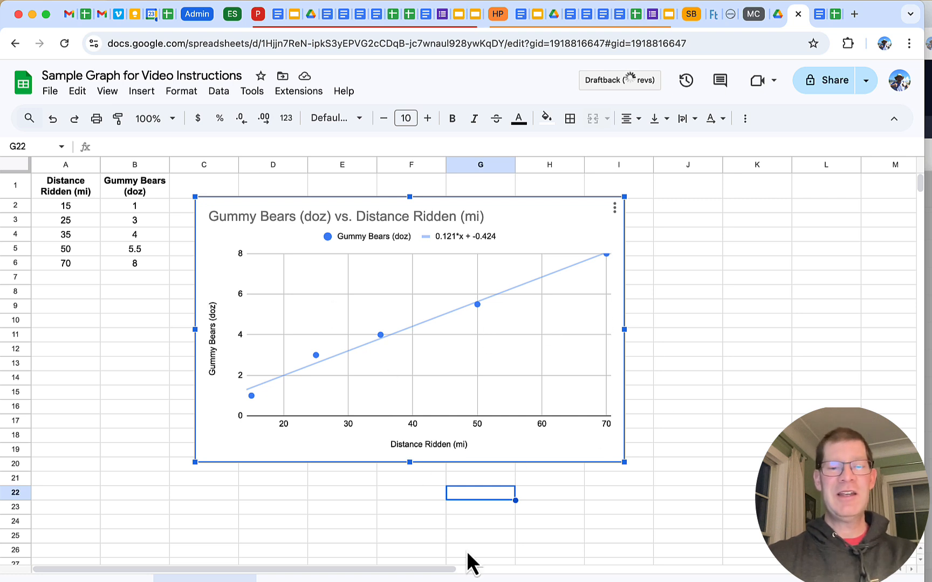
key(Escape)
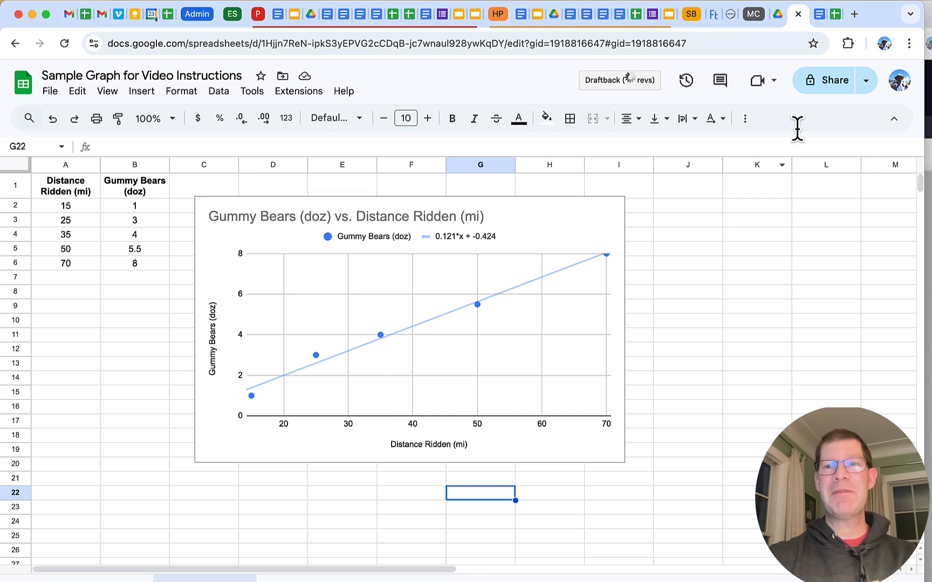
- Create a new Google Docs document and paste the copied chart into it unlinked
click(820, 17)
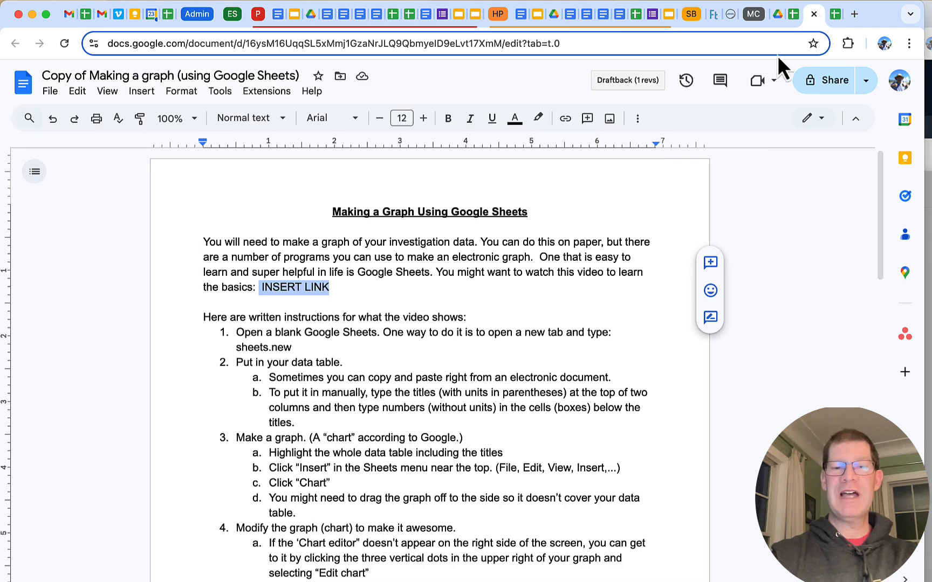
key(super+t)
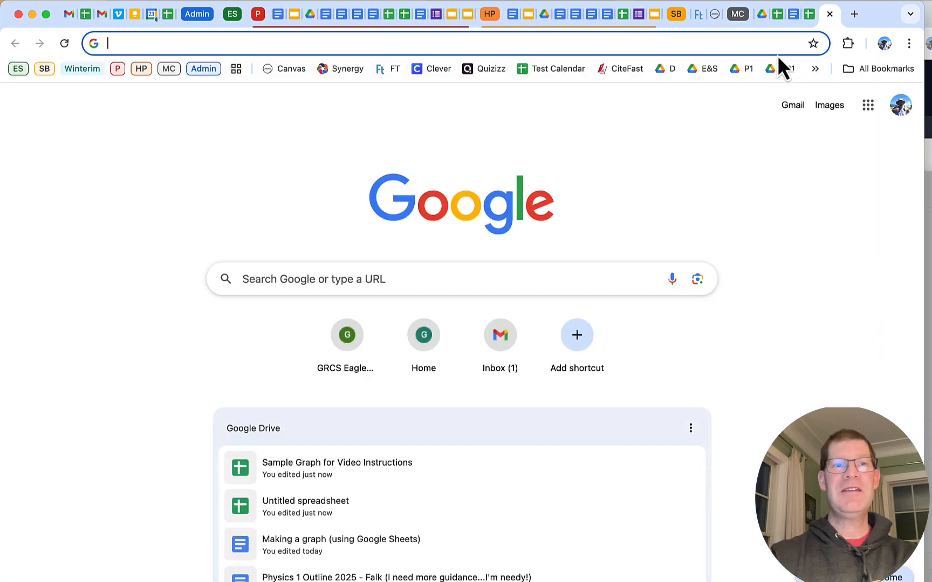
text(docs)
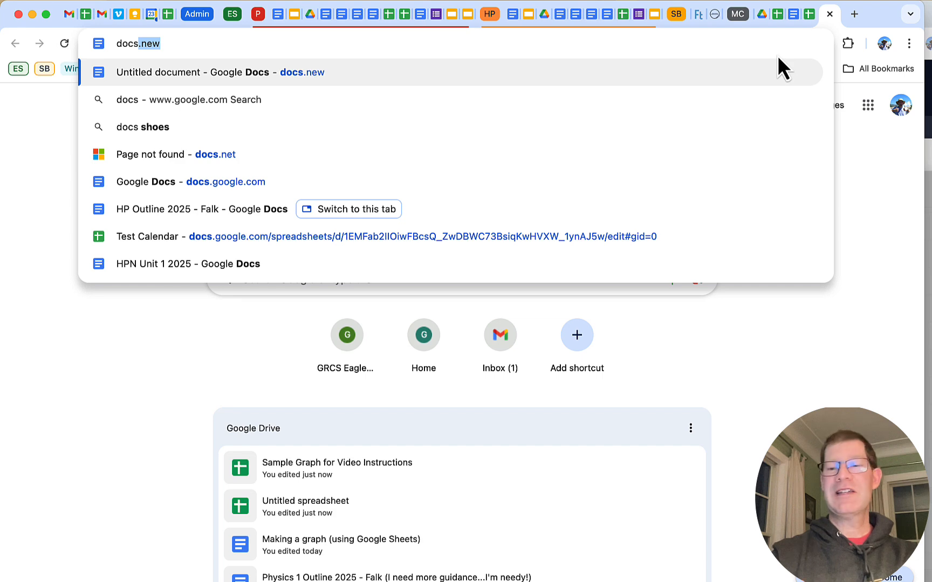
key(Return)
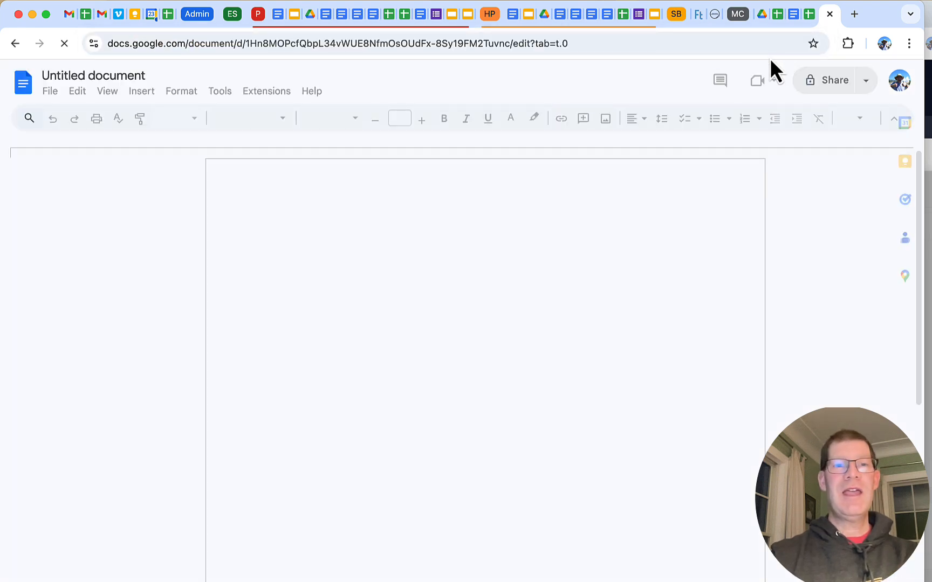
key(super+v)
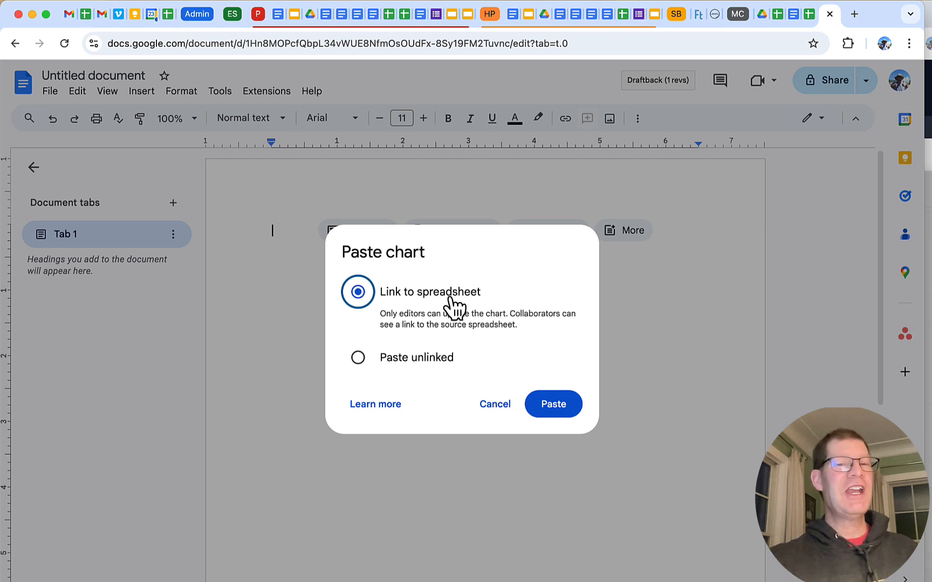
click(358, 358)
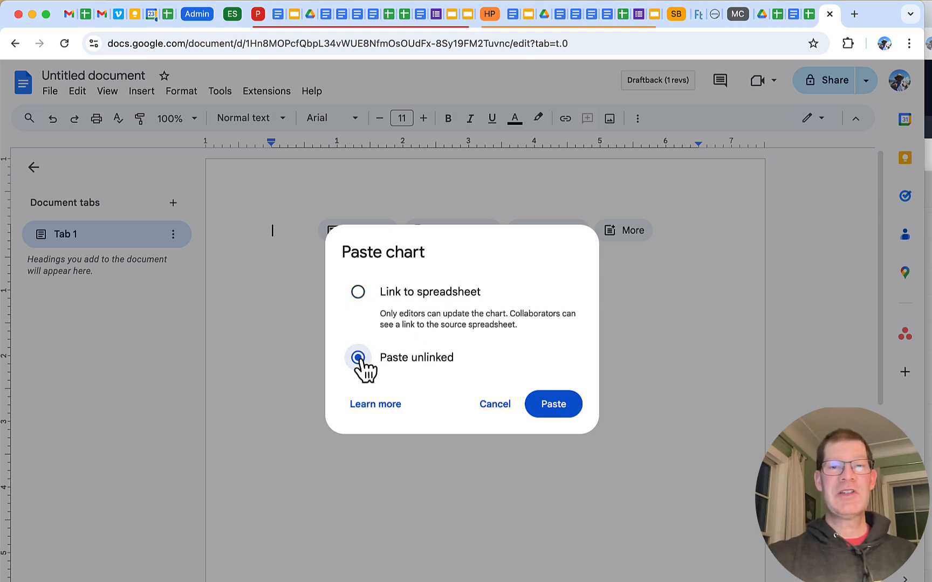
click(555, 410)
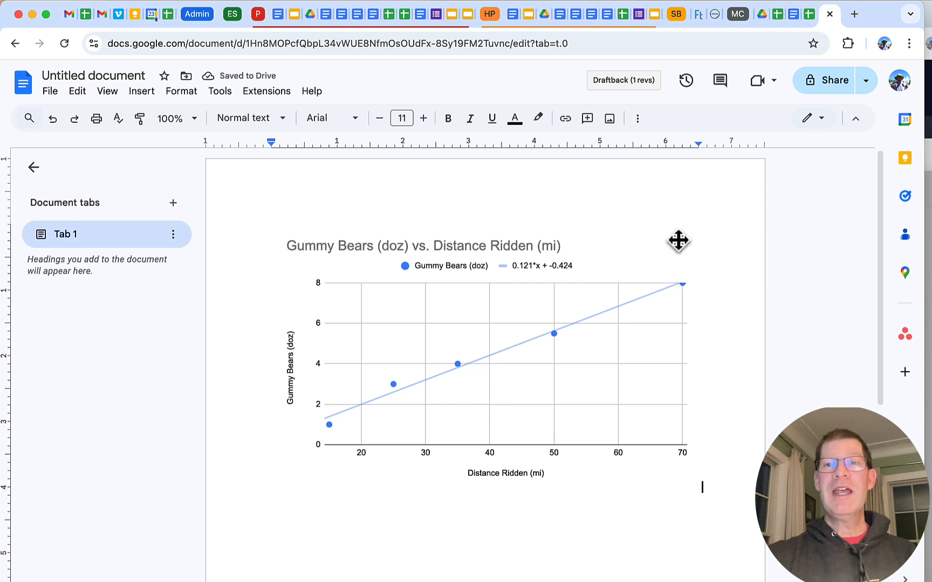
- Return to the Sample Graph for Video Instructions spreadsheet, bring up the print dialog for the current sheet and cancel it
click(807, 15)
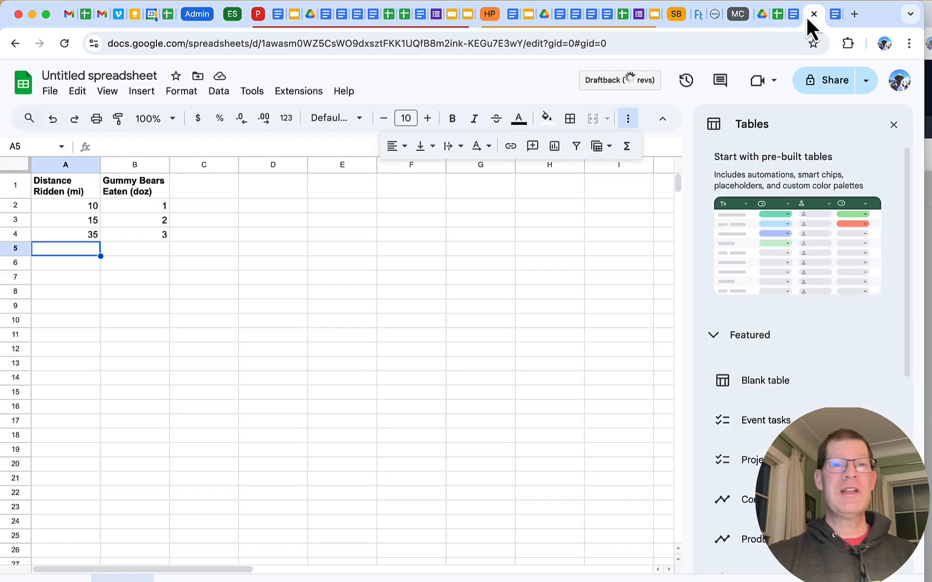
click(777, 18)
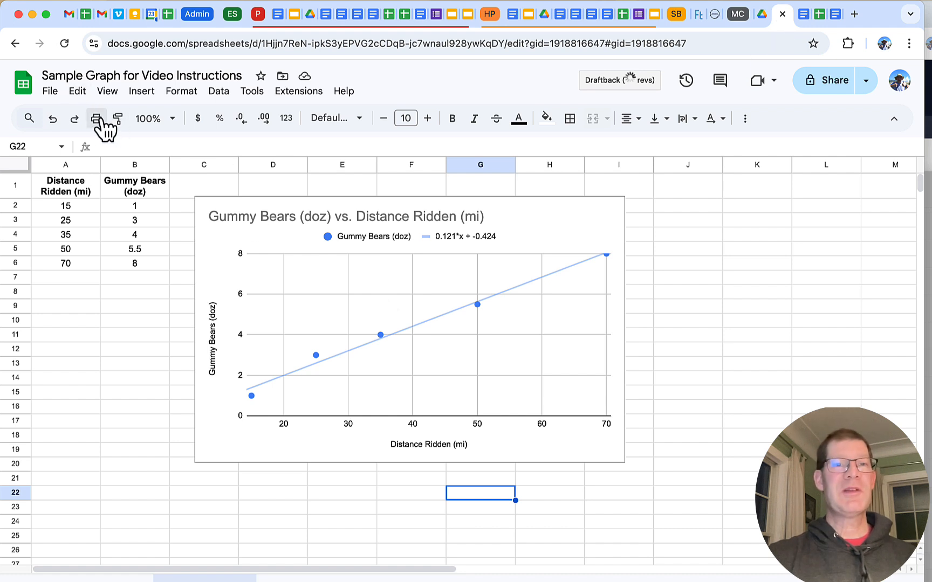
click(50, 91)
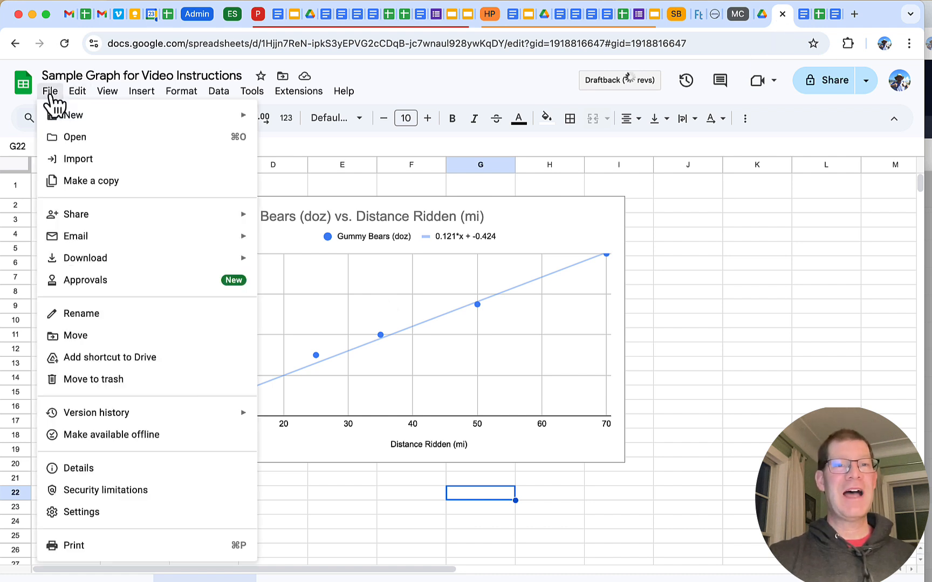
click(73, 546)
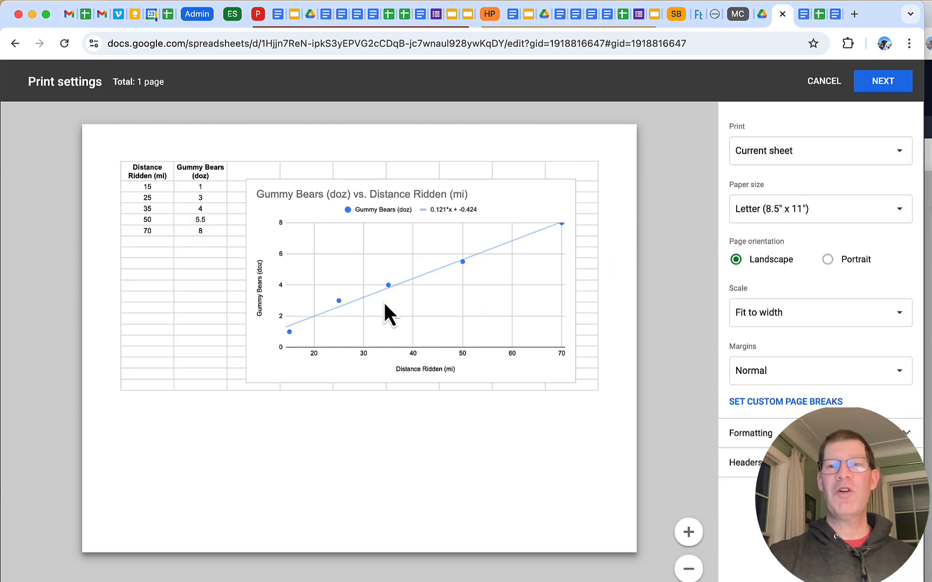
click(883, 85)
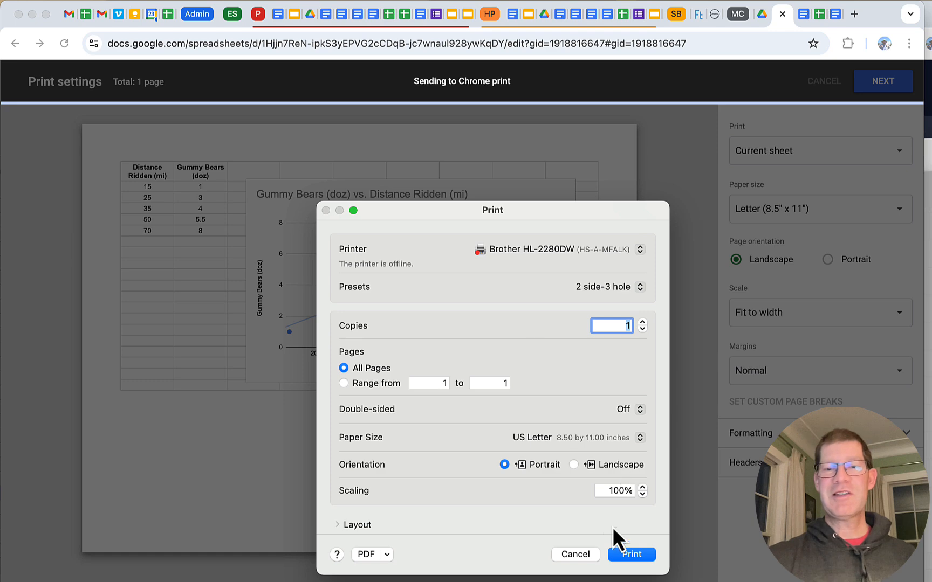
click(576, 554)
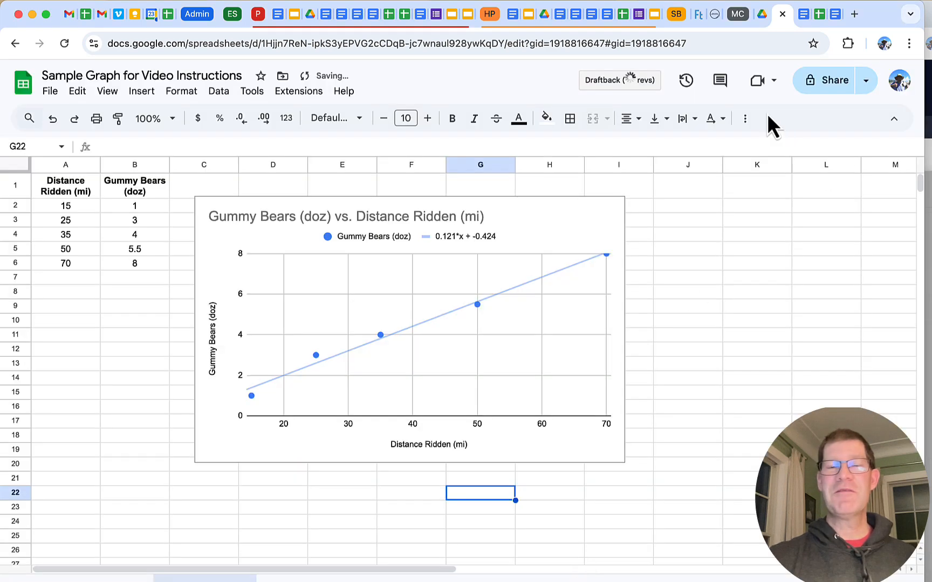